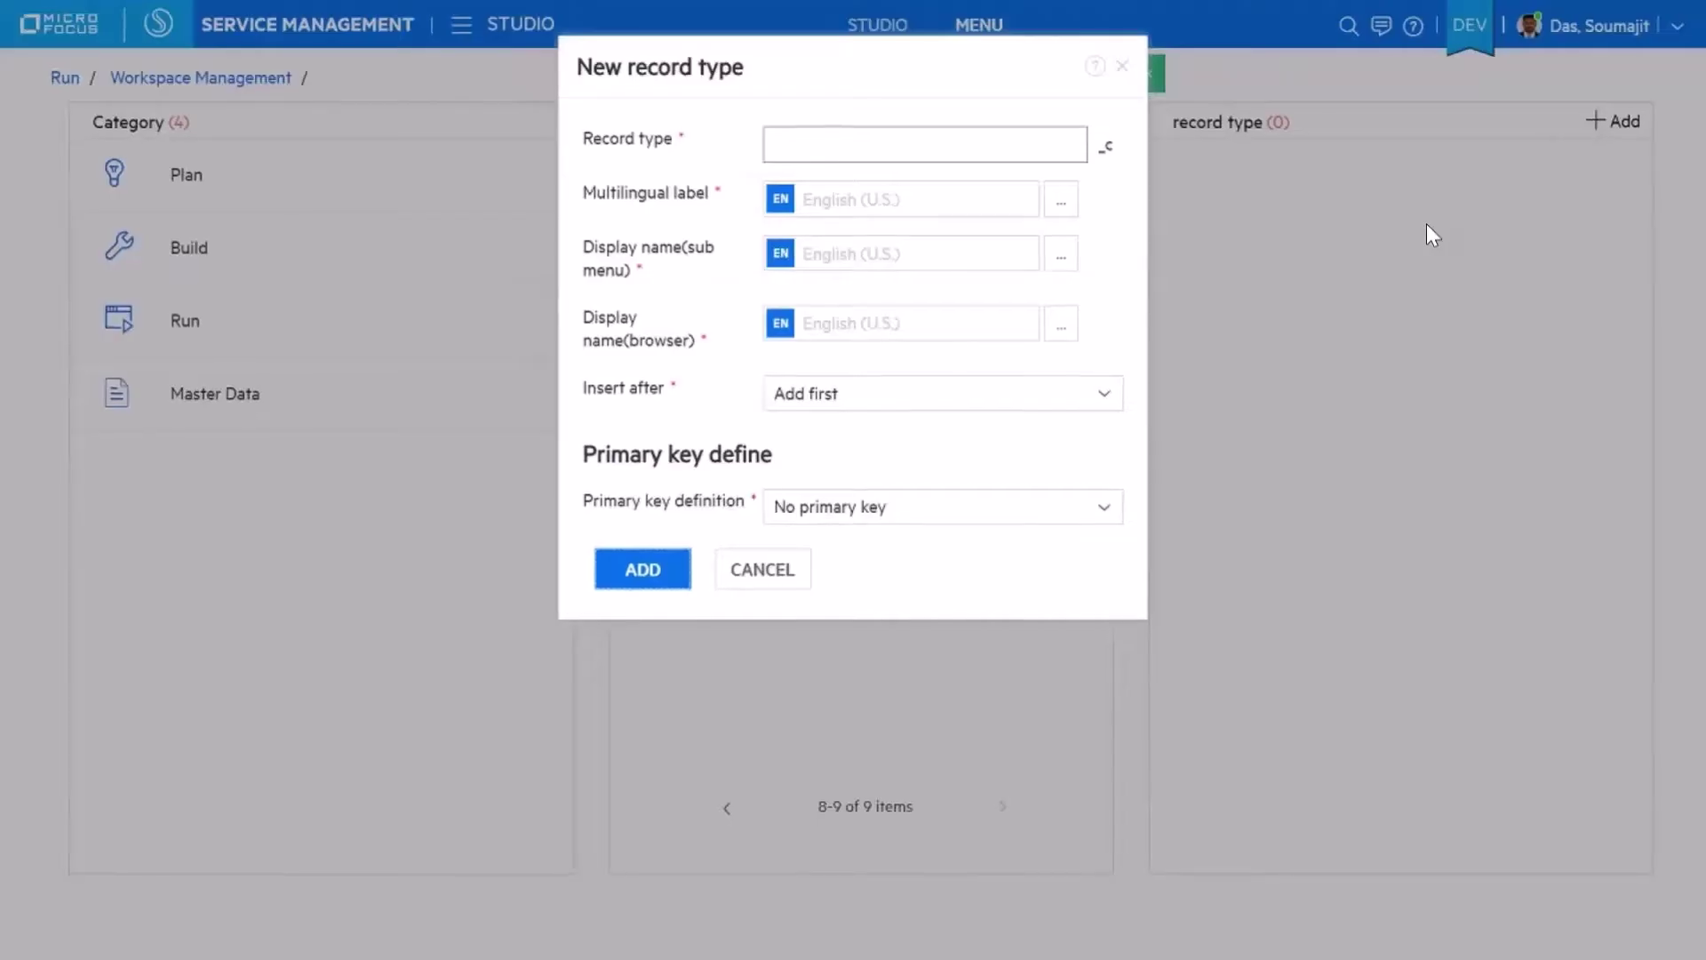
- Create record type MfWorkspace with 'Workspace' as its label, sub-menu and browser display names
type("MfWorkspace")
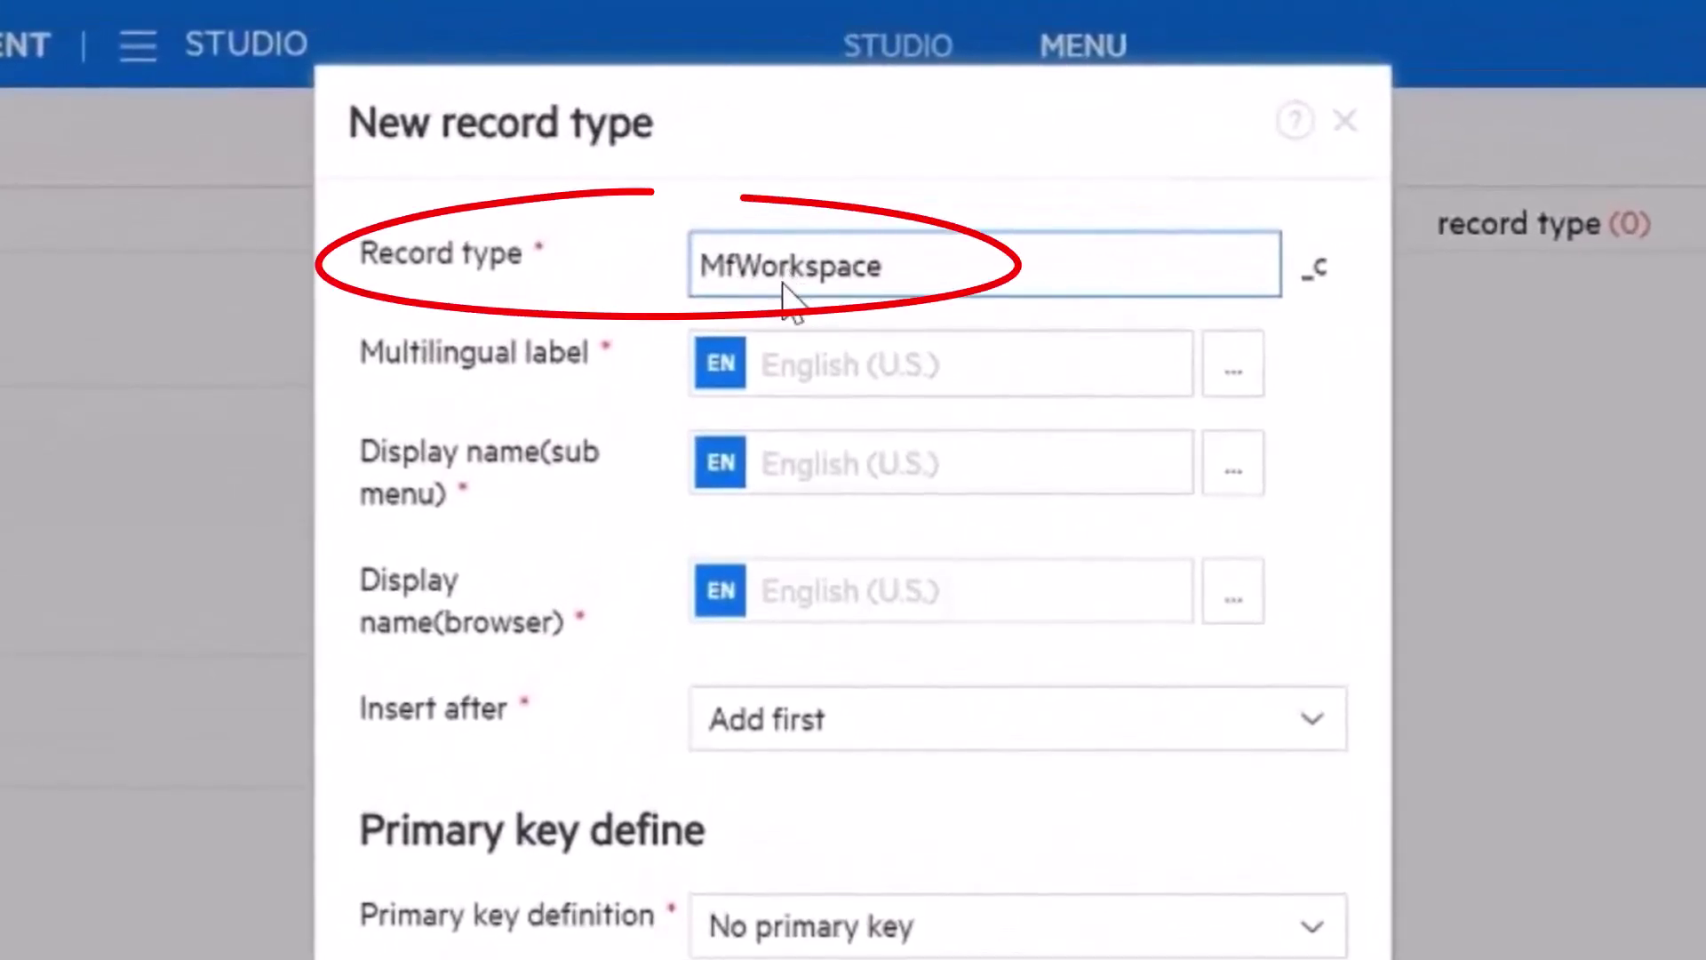
left_click_drag(884, 267, 737, 267)
key("ctrl+c")
left_click(800, 370)
key("ctrl+v")
left_click(826, 487)
key("ctrl+v")
key("Tab")
key("ctrl+v")
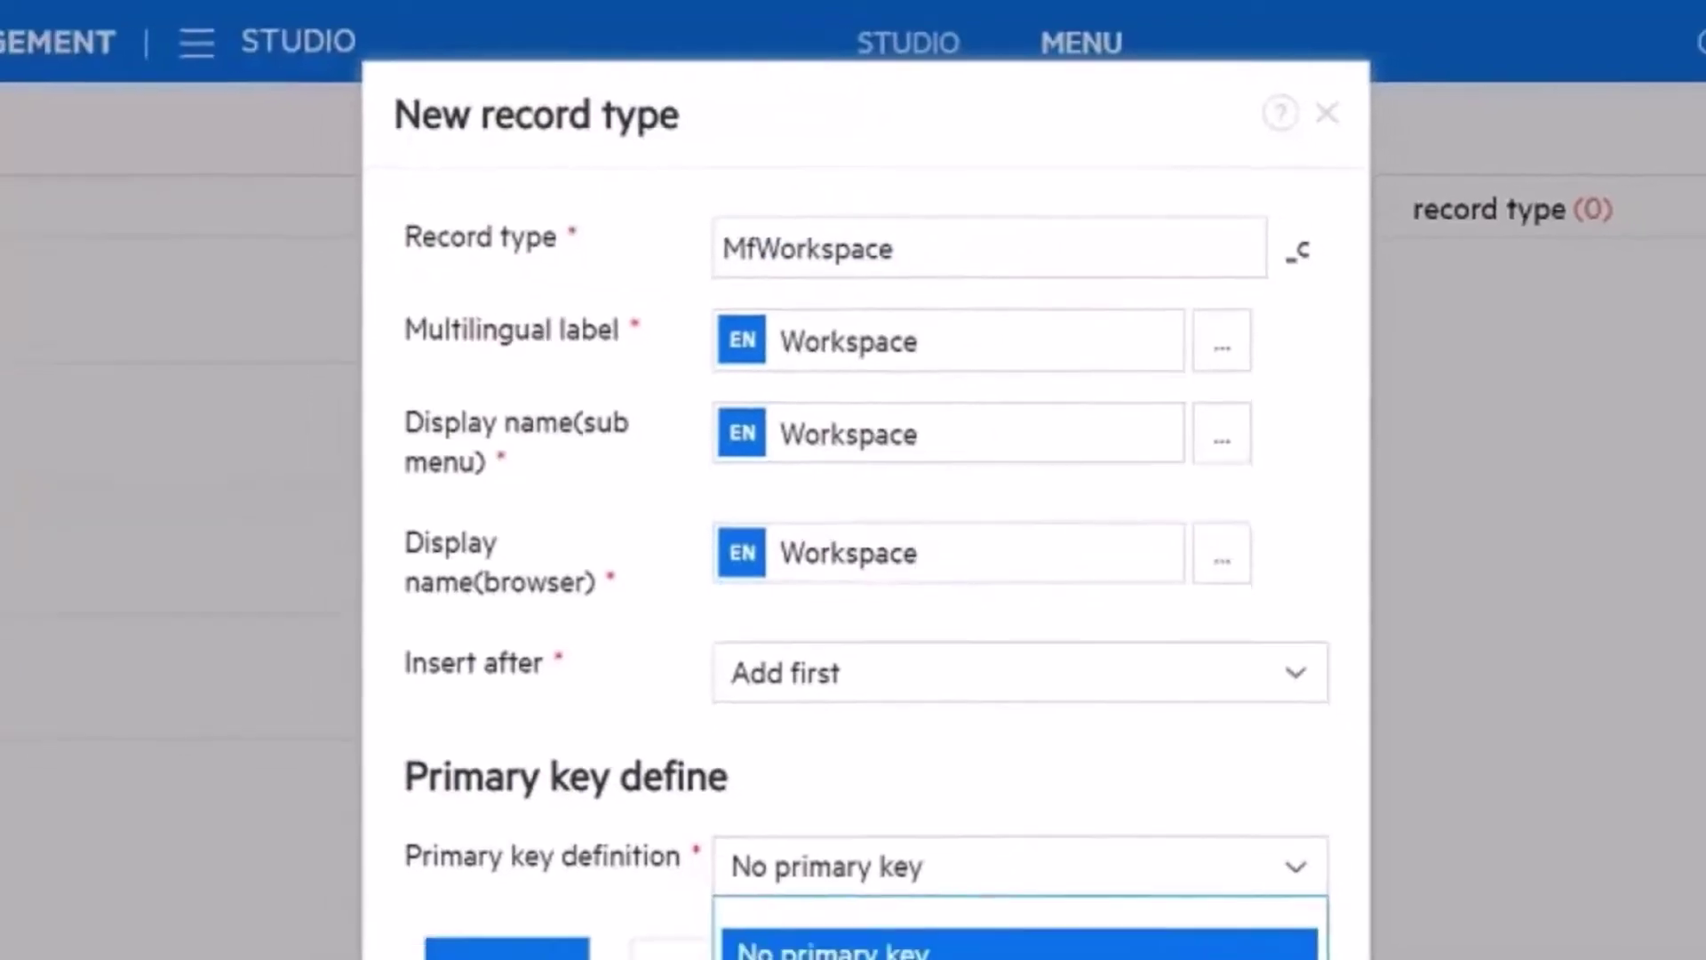
left_click(736, 570)
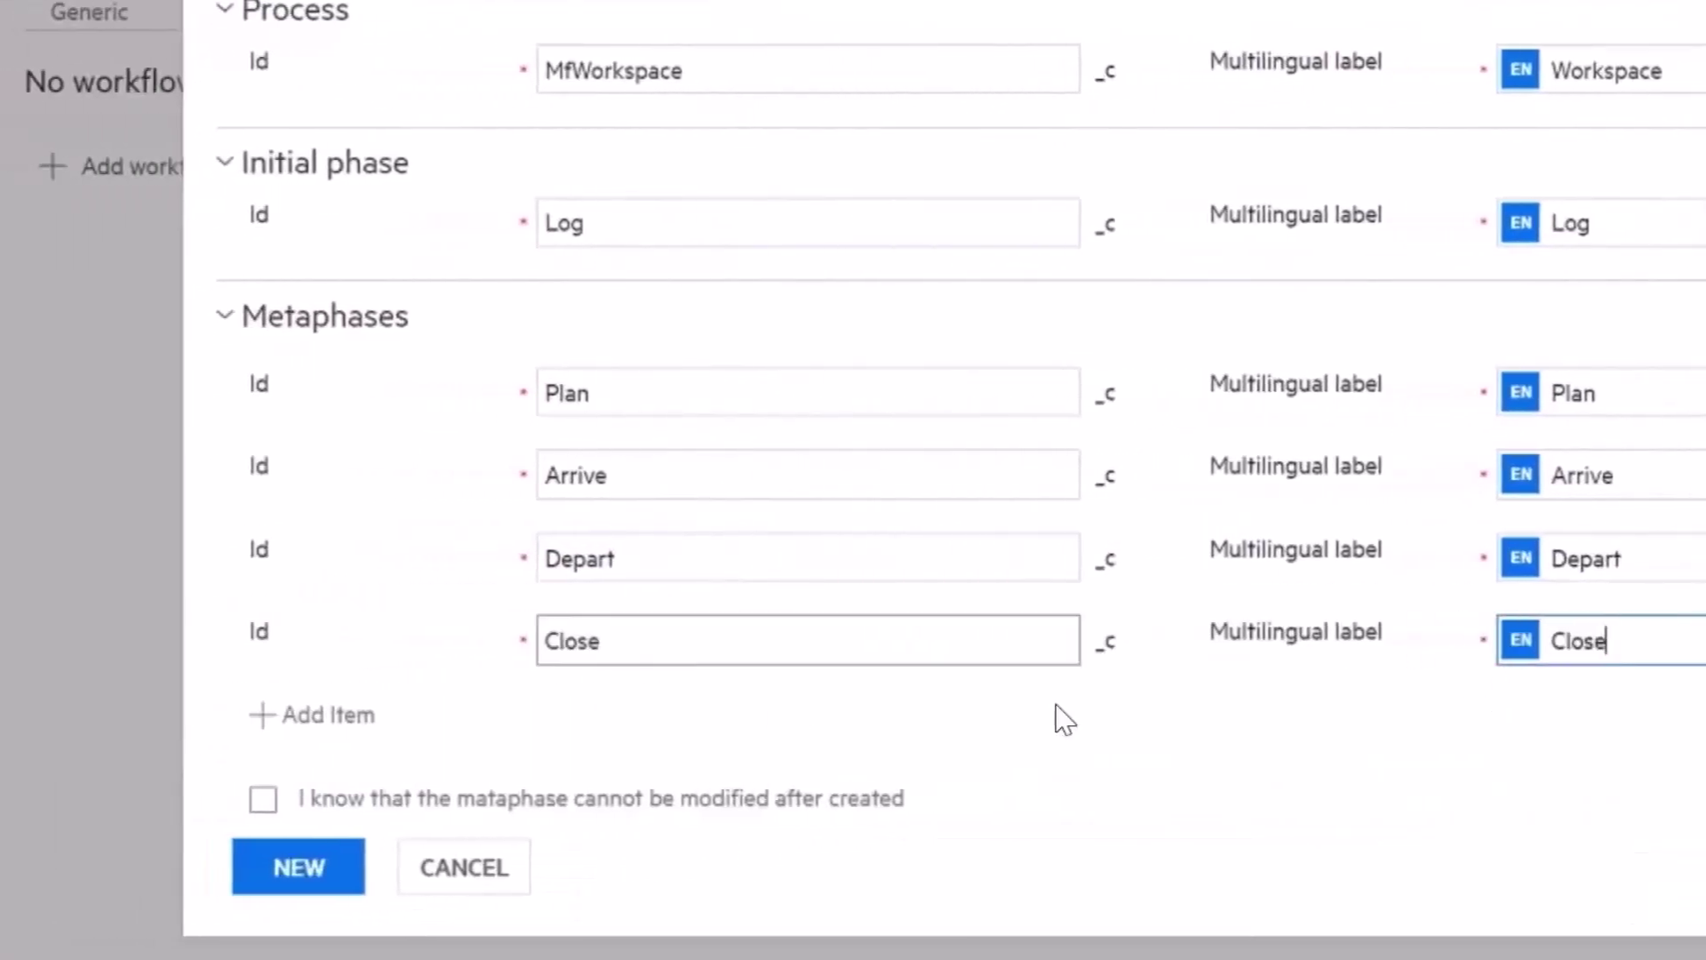
- Rename the last metaphase to Done, acknowledge metaphases are fixed, and create the workflow
key("shift+Tab")
type("Done")
key("Tab")
type("Done")
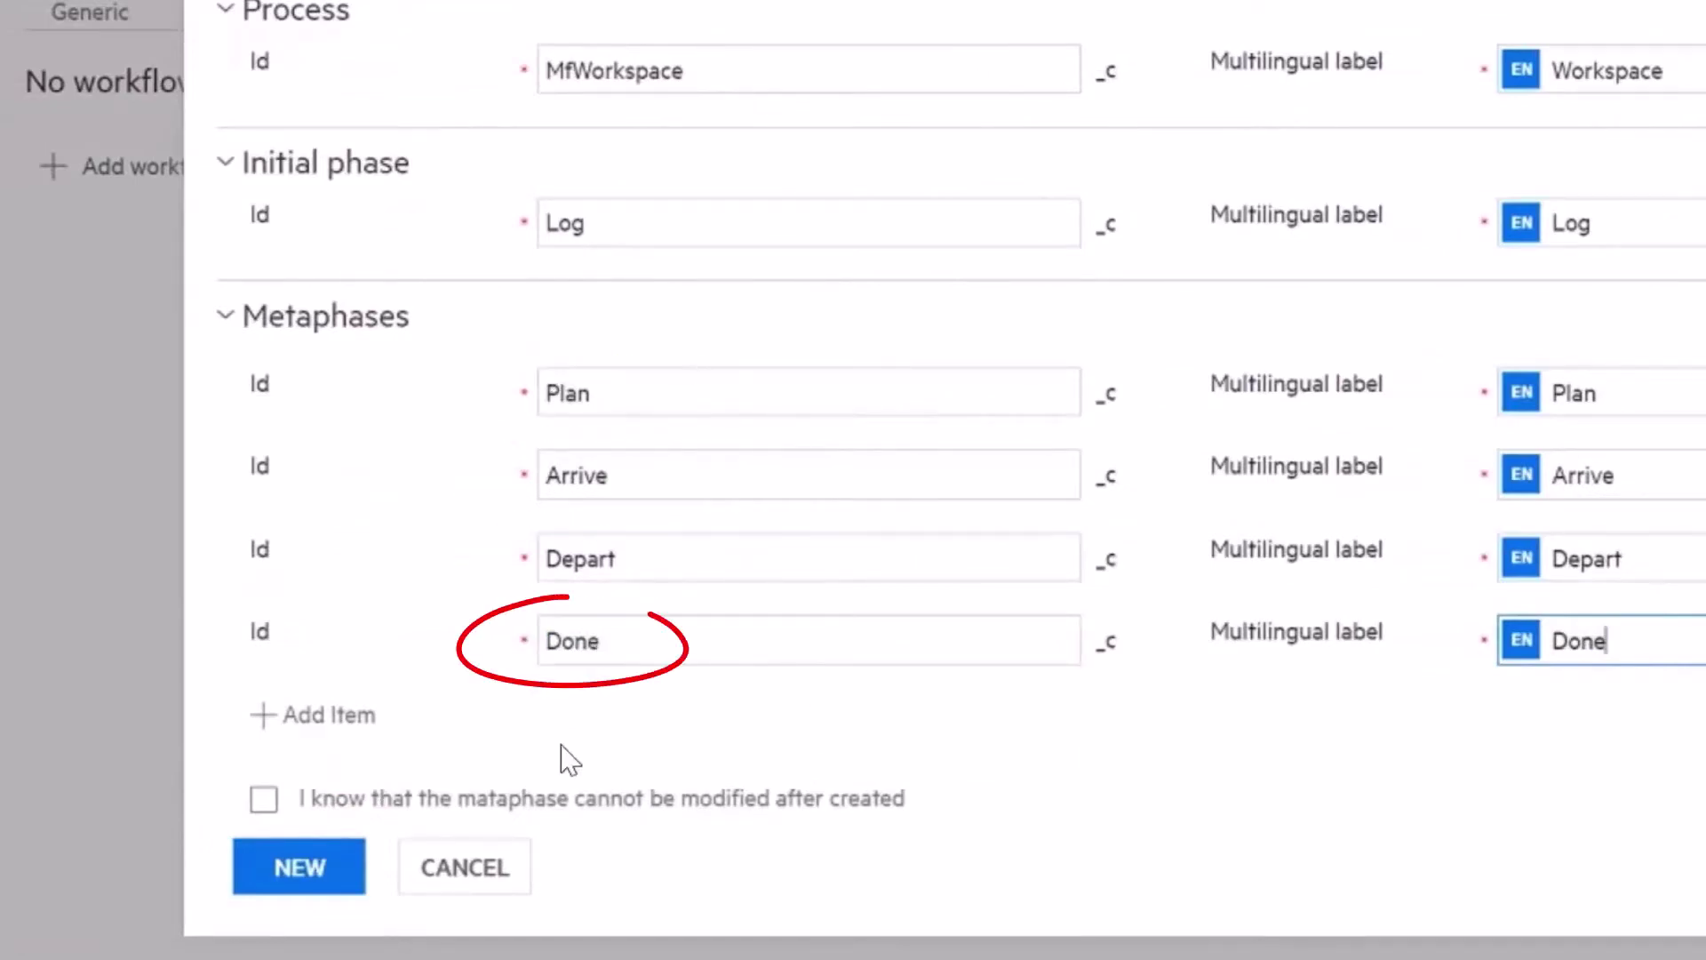
left_click(333, 799)
left_click(299, 867)
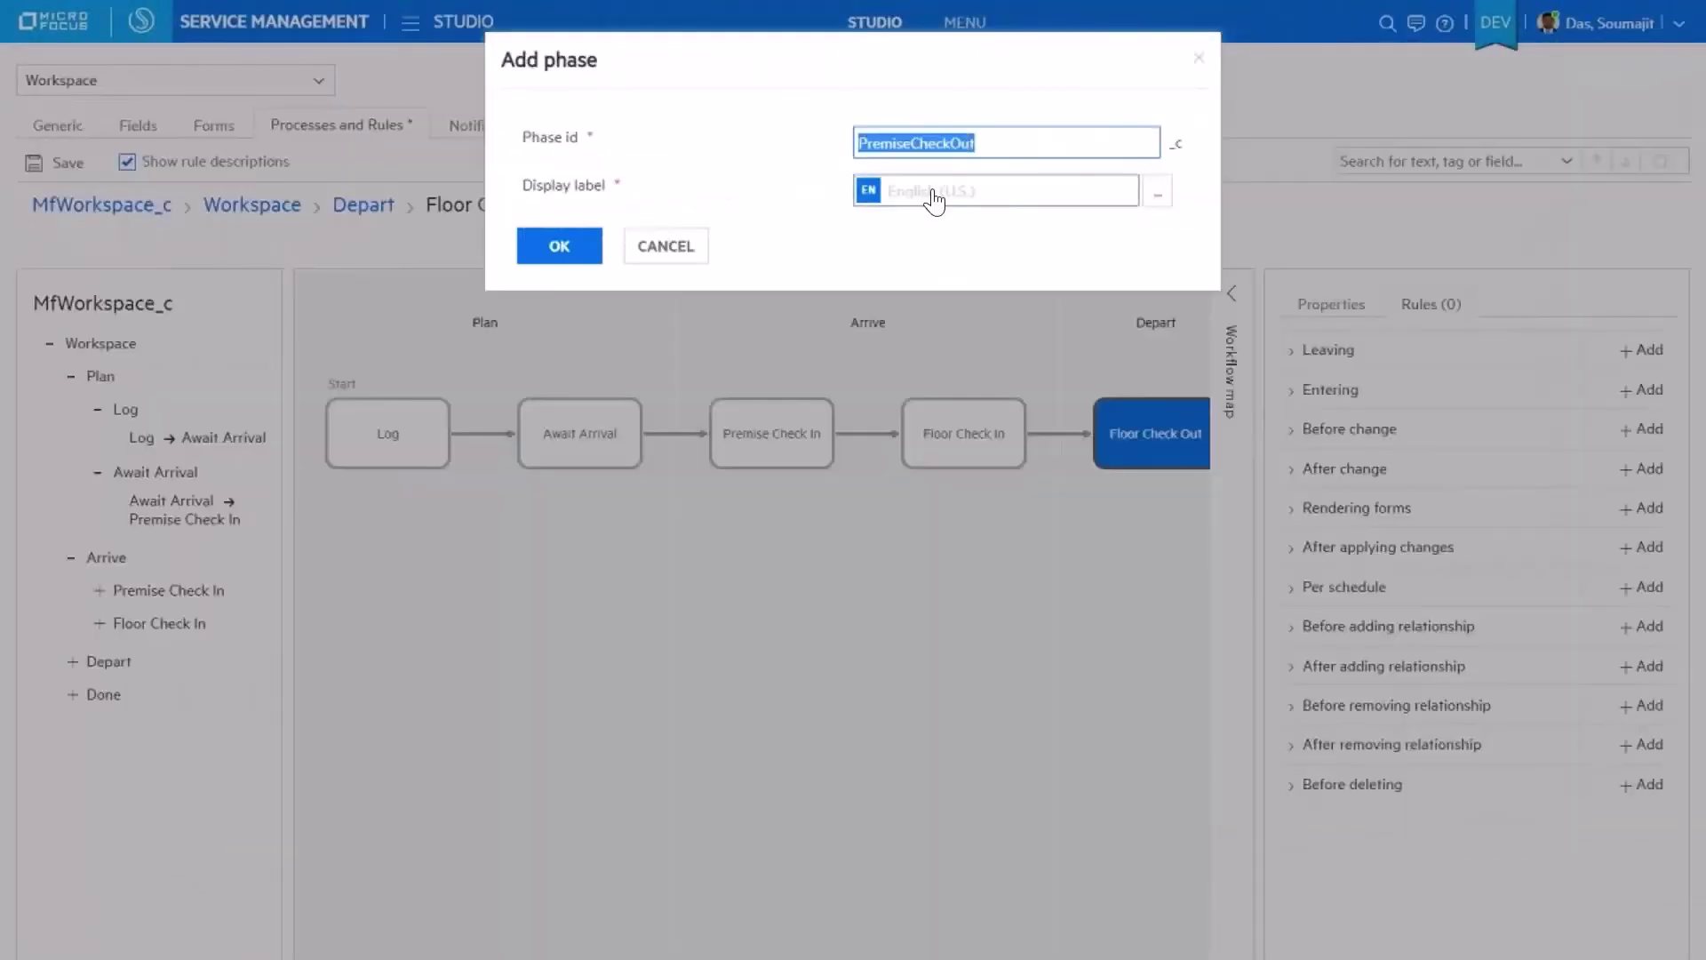
- Add a 'Premise Check Out' phase and start a transition to a target phase
left_click(933, 201)
type("Premise Check Out")
left_click(560, 247)
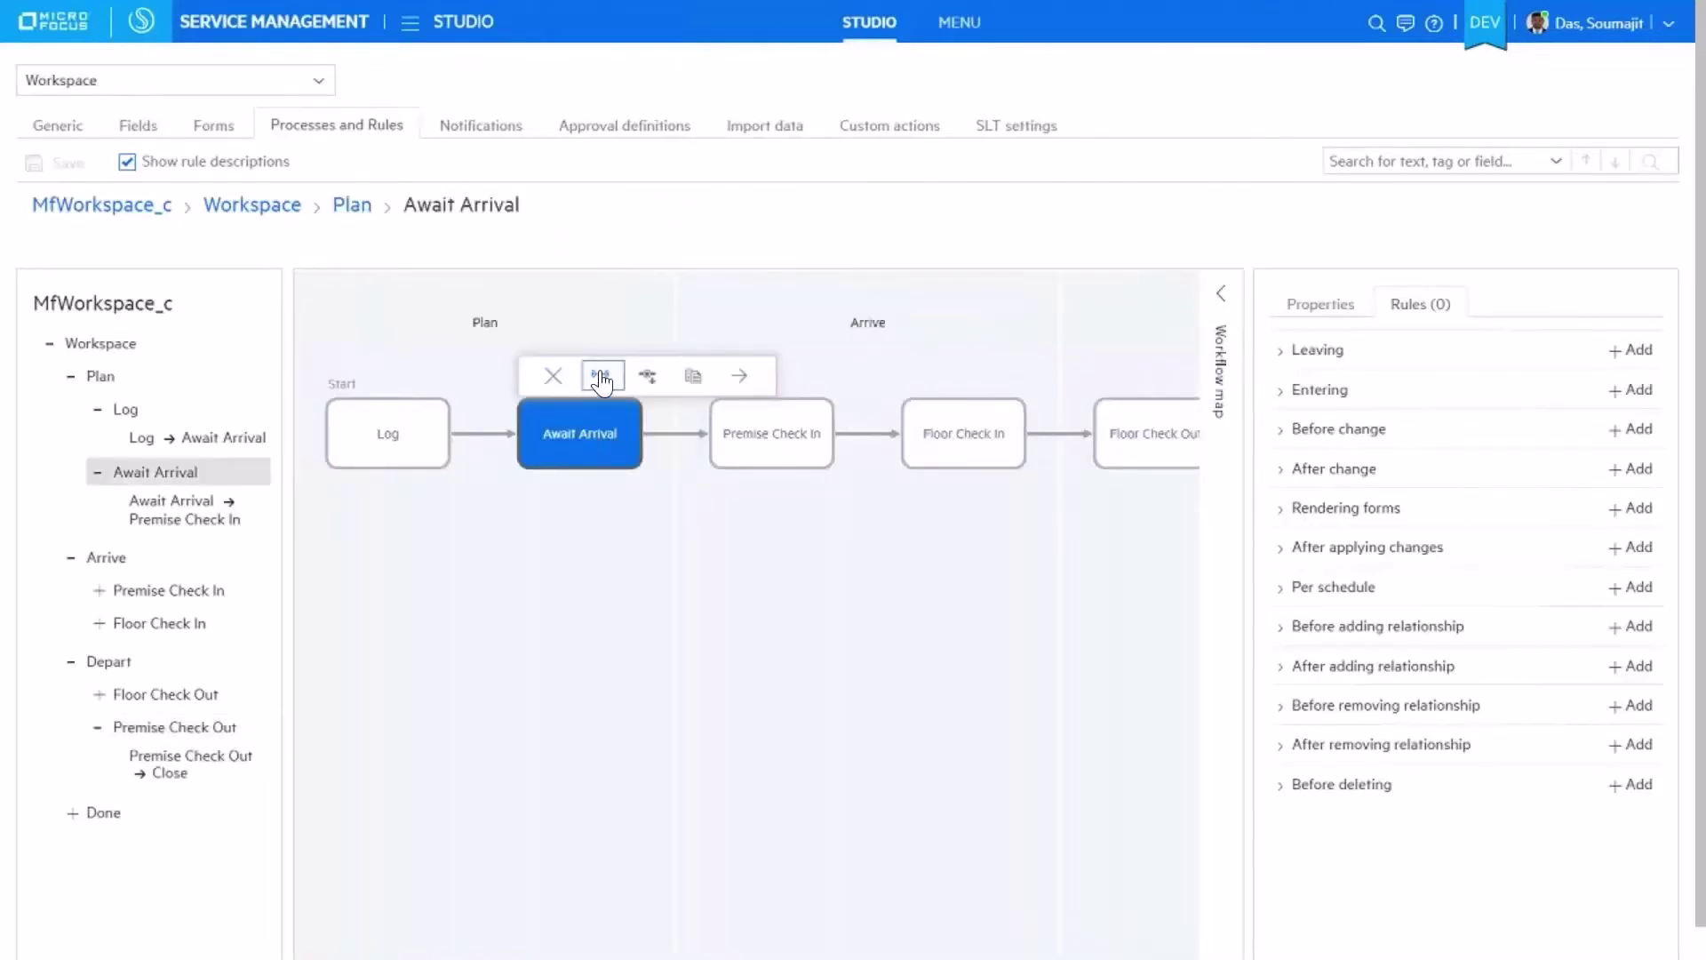
left_click(602, 377)
left_click(1010, 137)
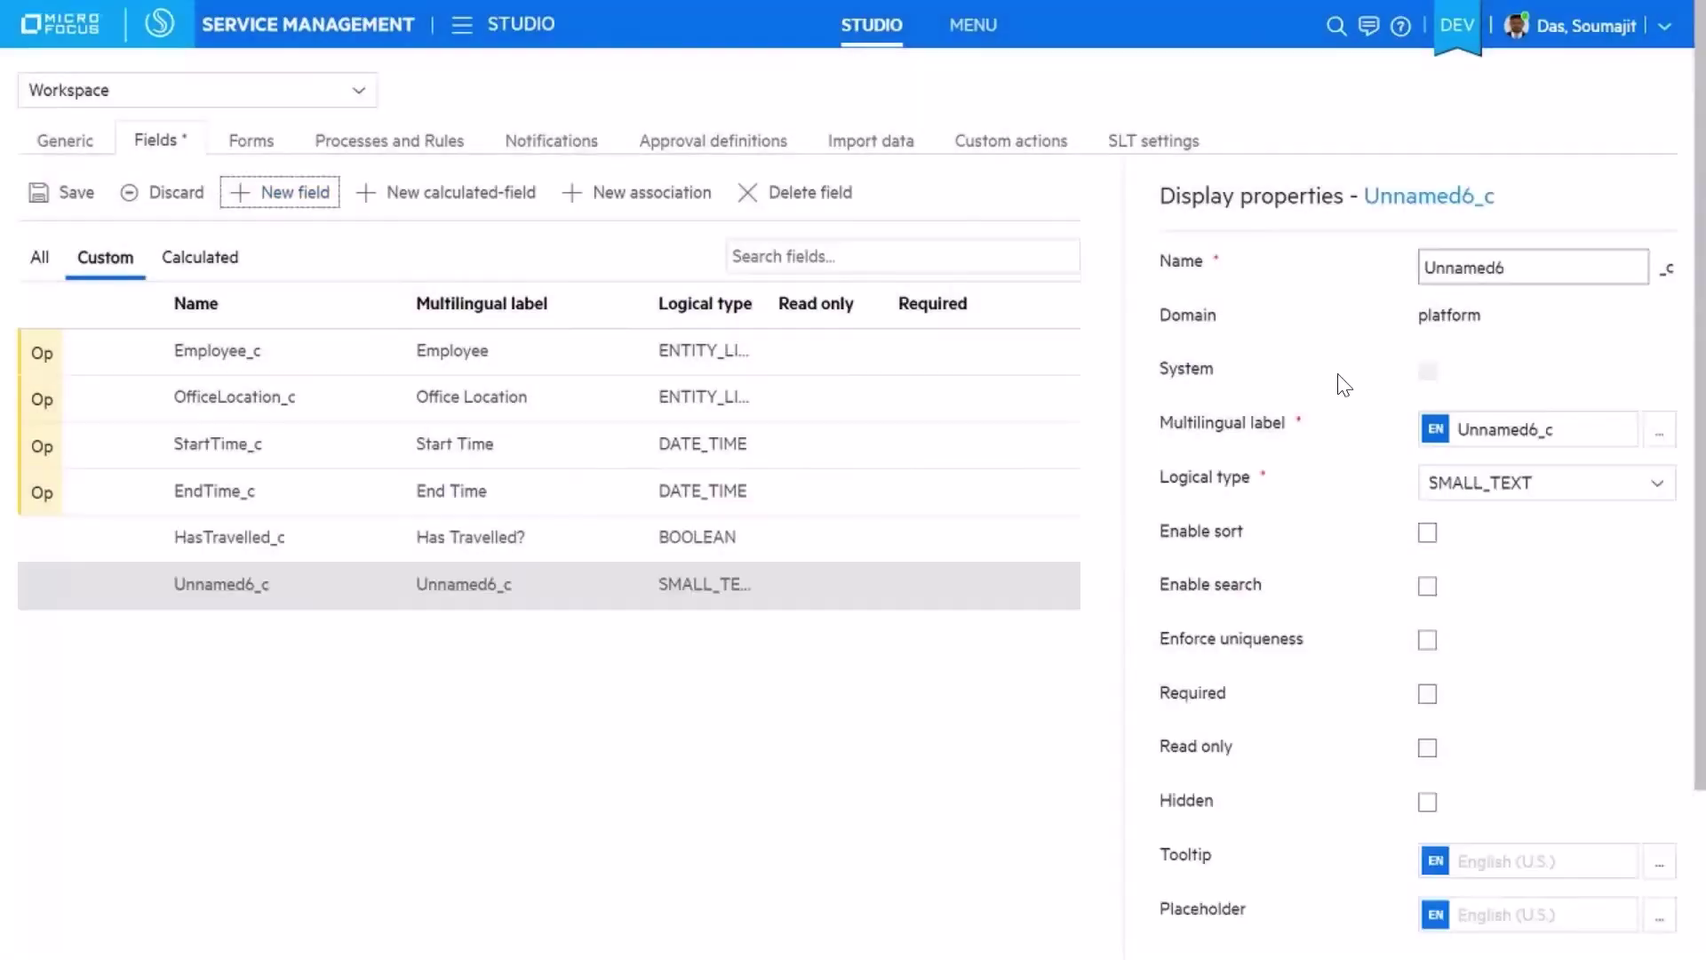
- Add a TravelHistory field labelled TravelHistory with logical type RICH_TEXT
double_click(1530, 267)
type("TravelHistory")
key("ctrl+a")
key("ctrl+c")
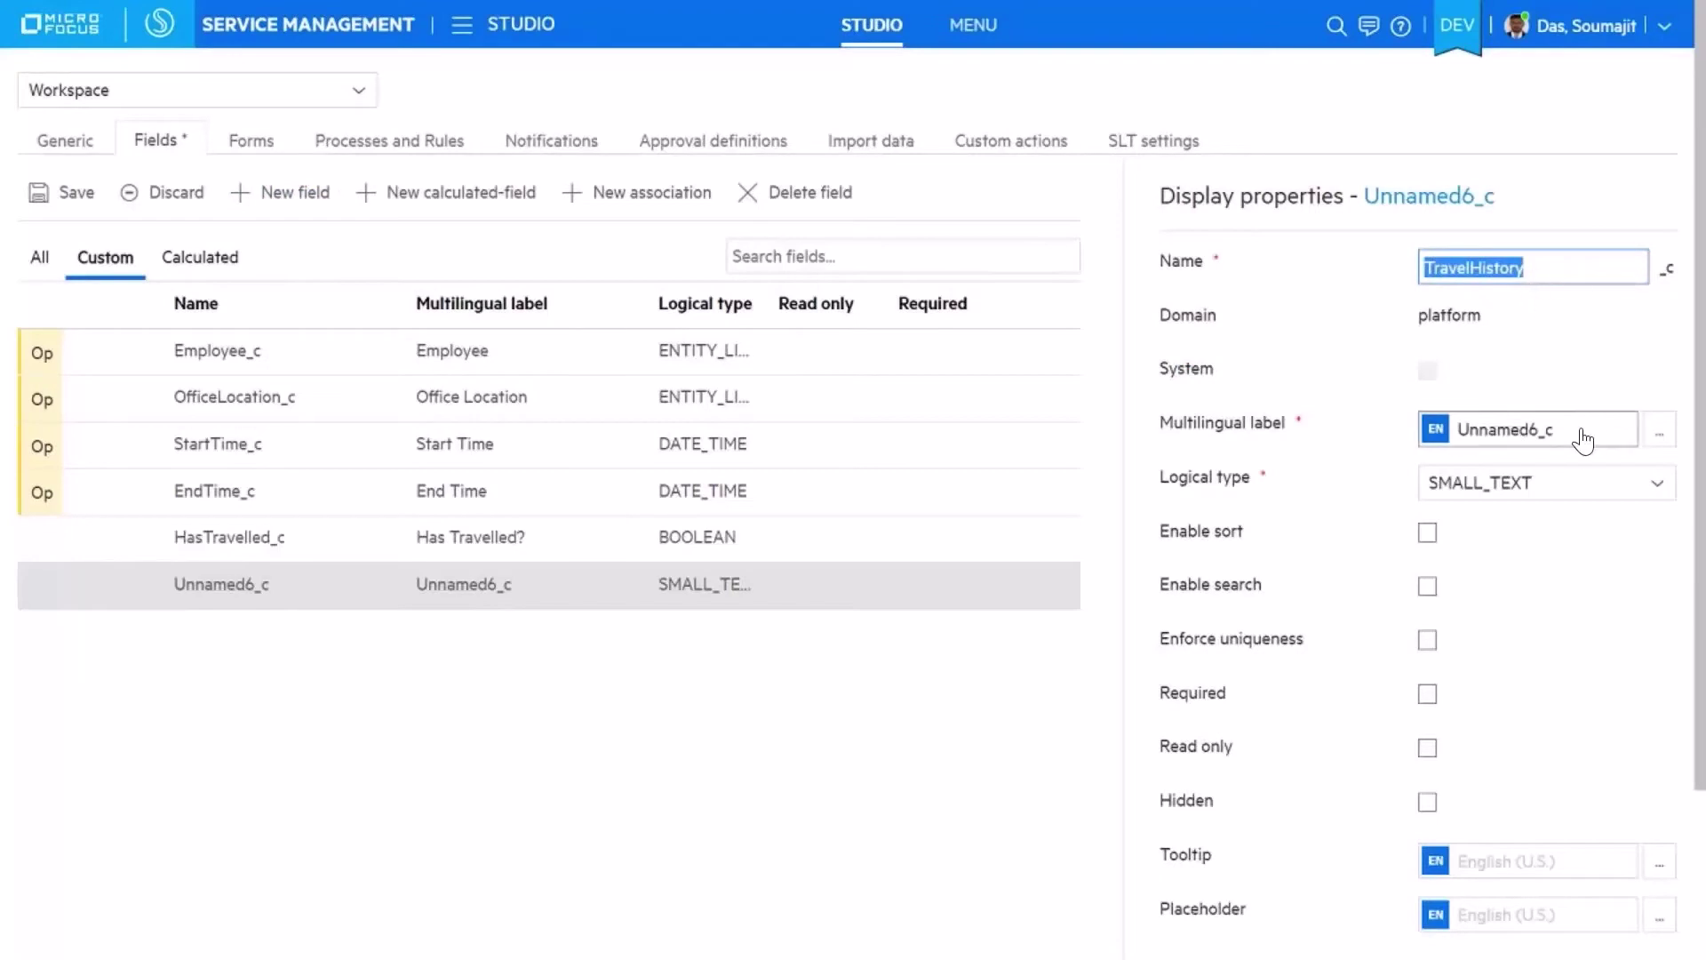
left_click(1579, 439)
key("ctrl+a")
key("ctrl+v")
left_click(1498, 429)
left_click(1546, 483)
type("ri")
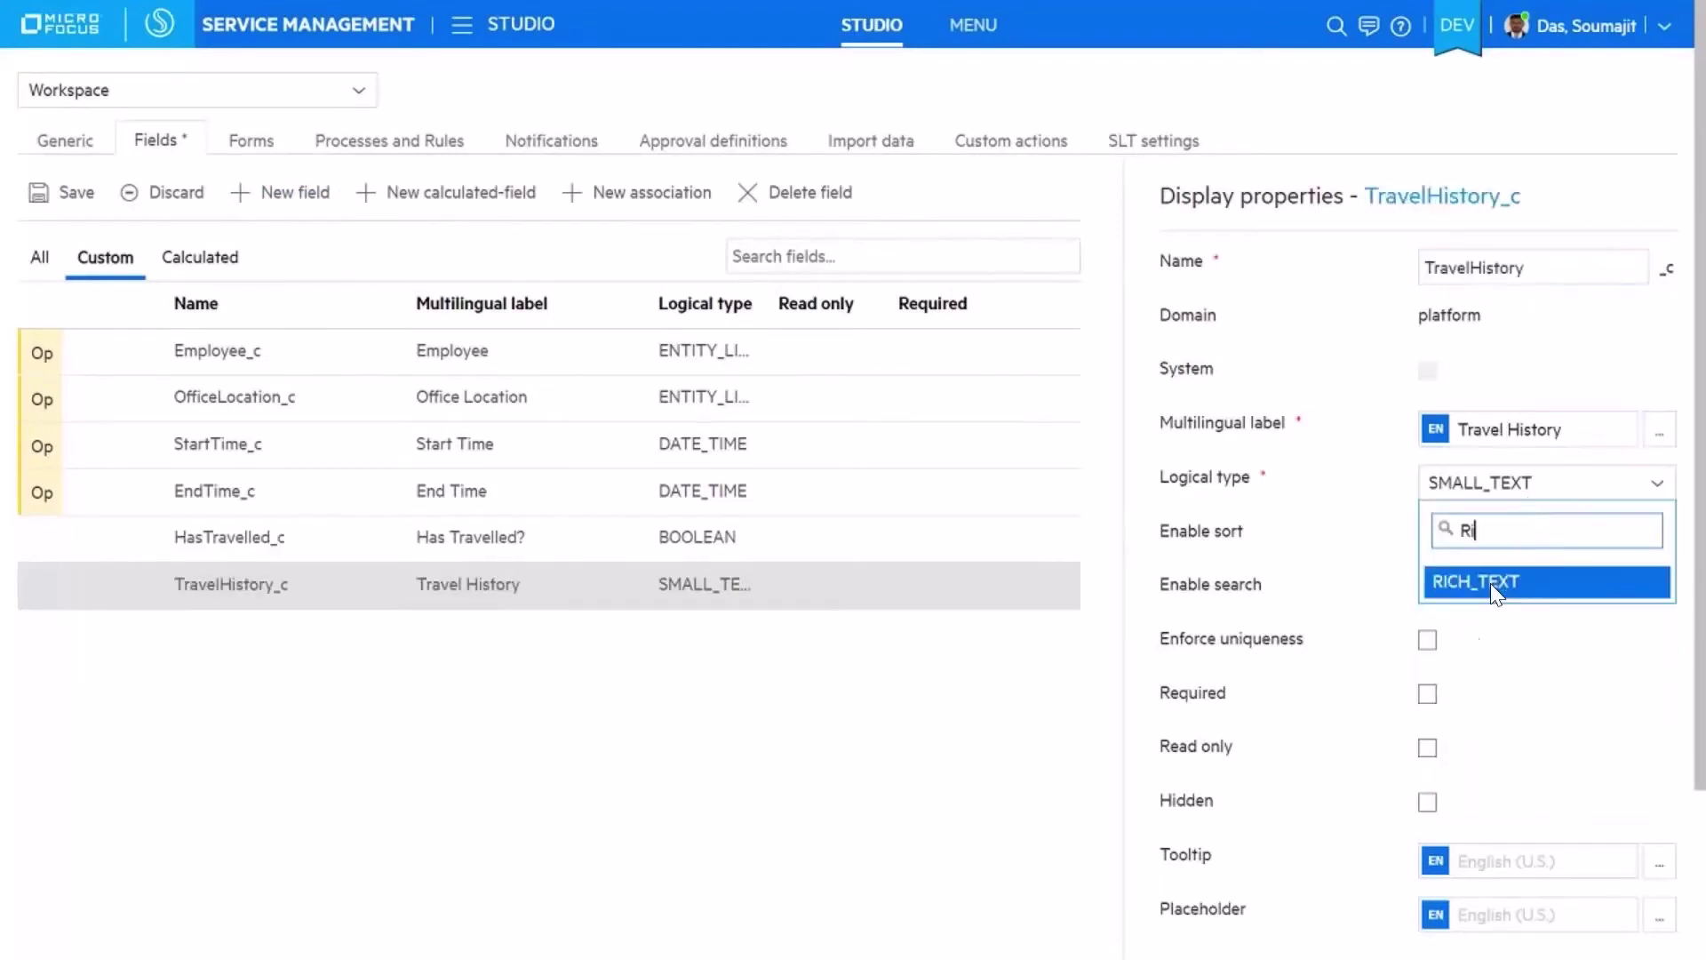
left_click(1490, 583)
- Add another custom field named RequireParking
left_click(275, 190)
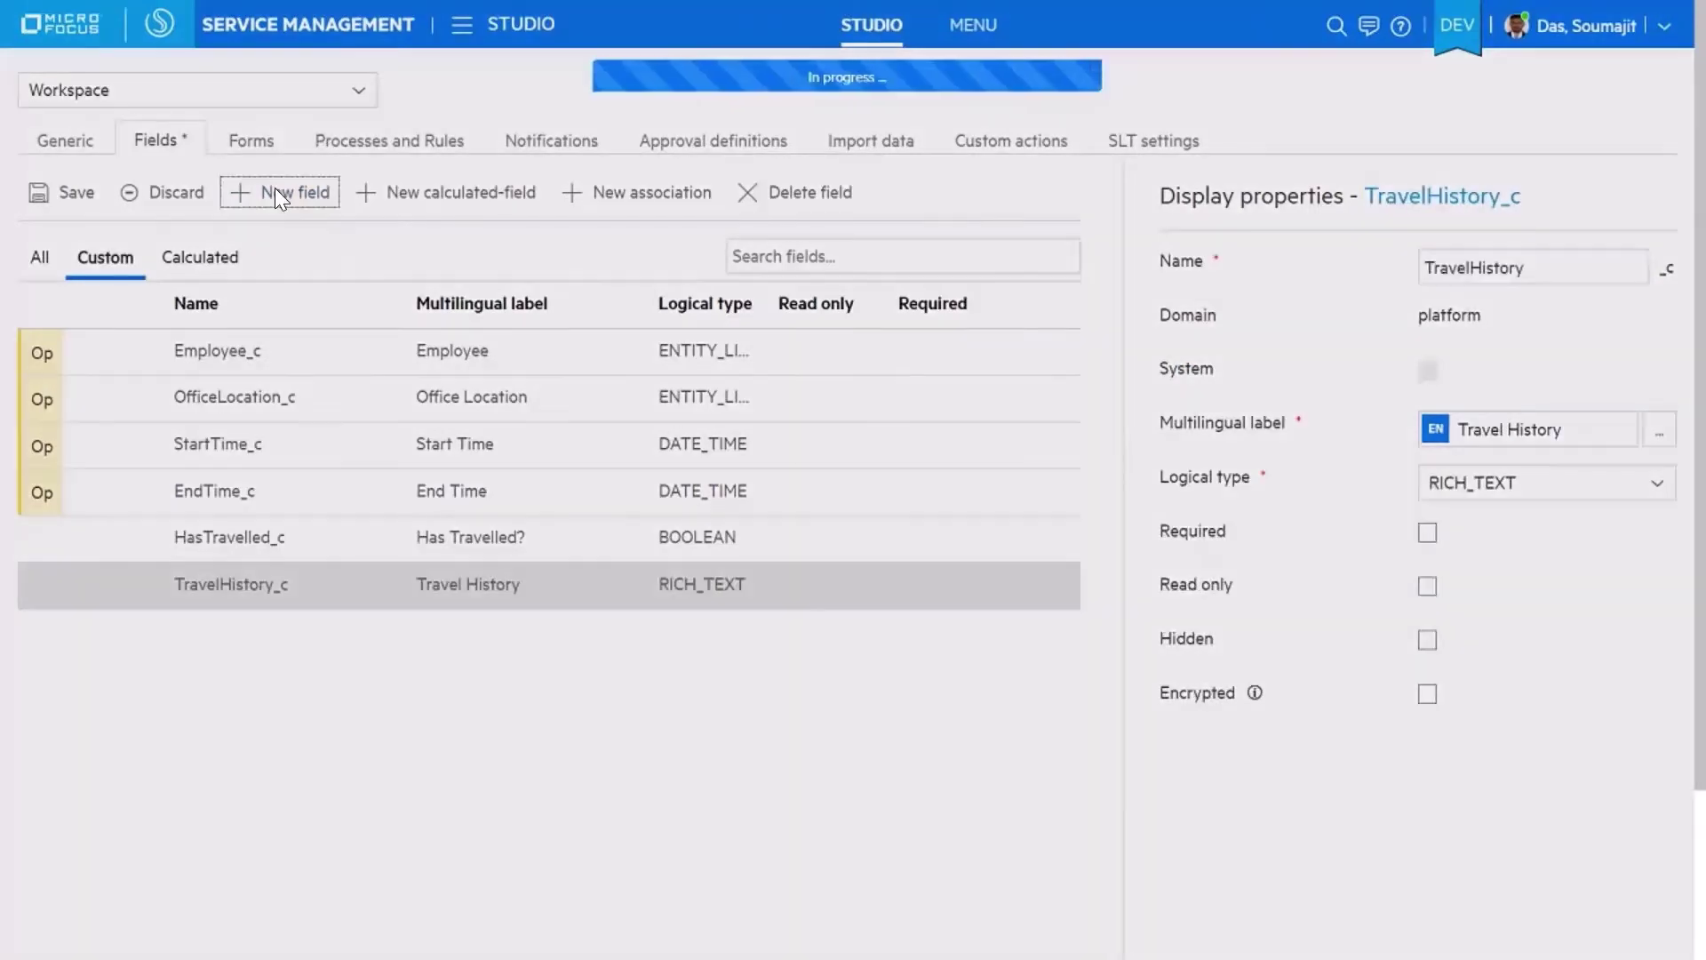
type("RequireParking")
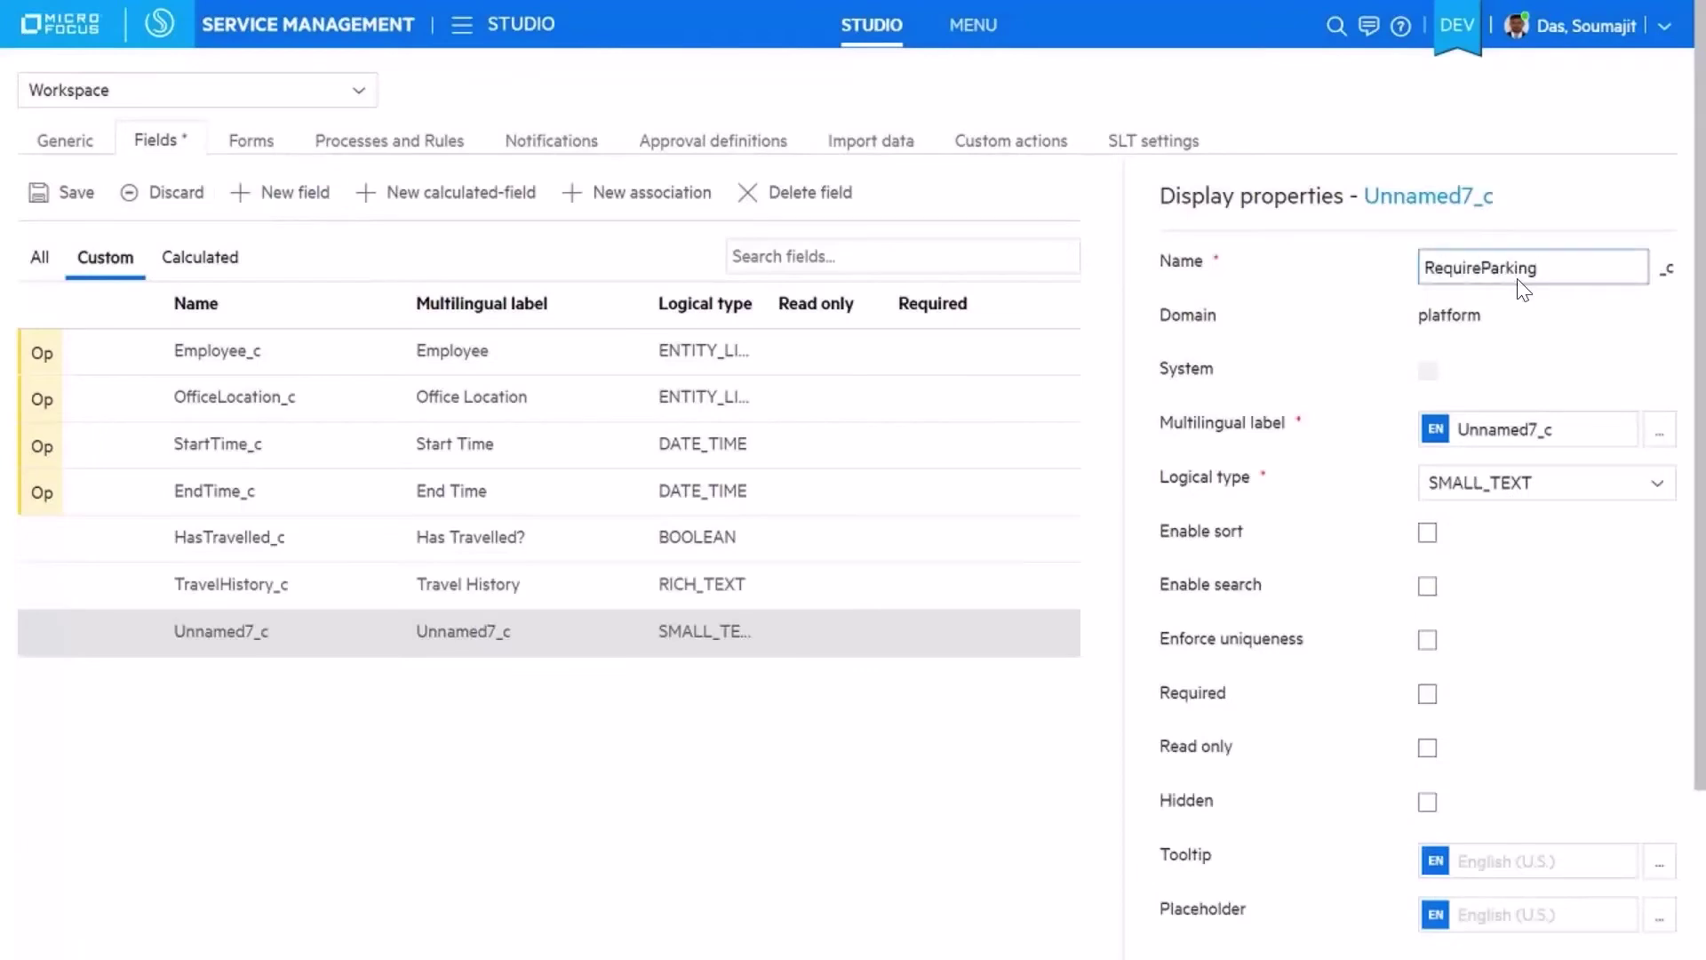
left_click(1514, 428)
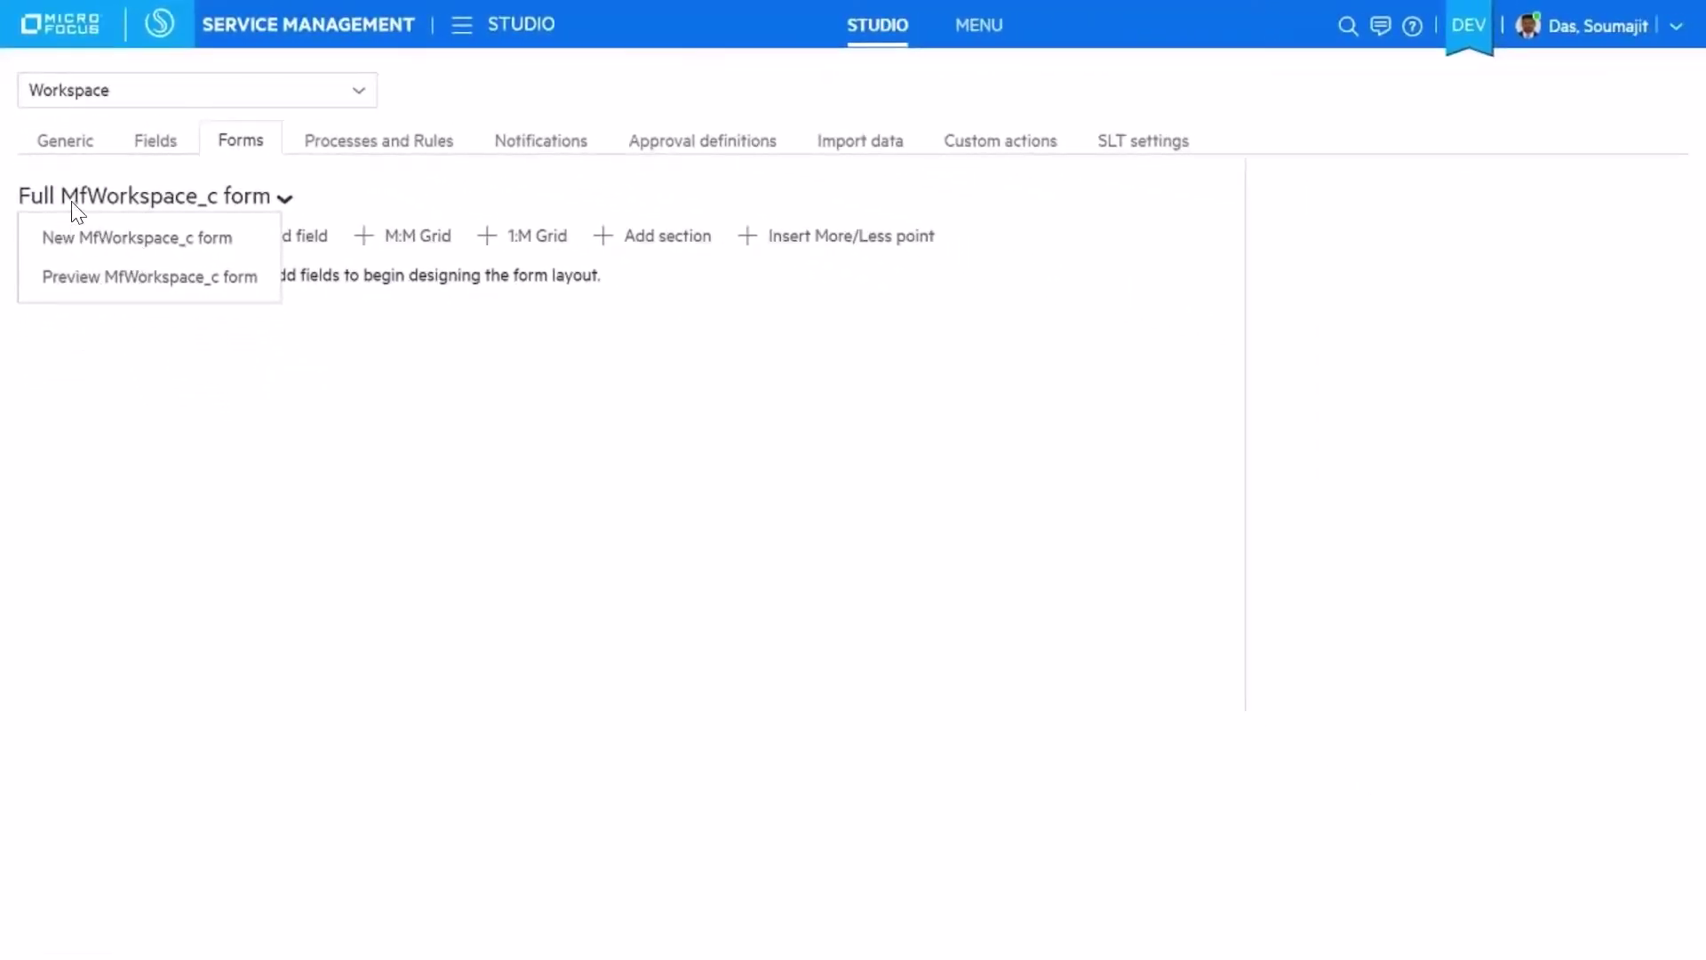
- Put ten fields in General: Display label, Travel History, Start/End Time, Employee, Office Location, Vehicle Type, and others
left_click(116, 237)
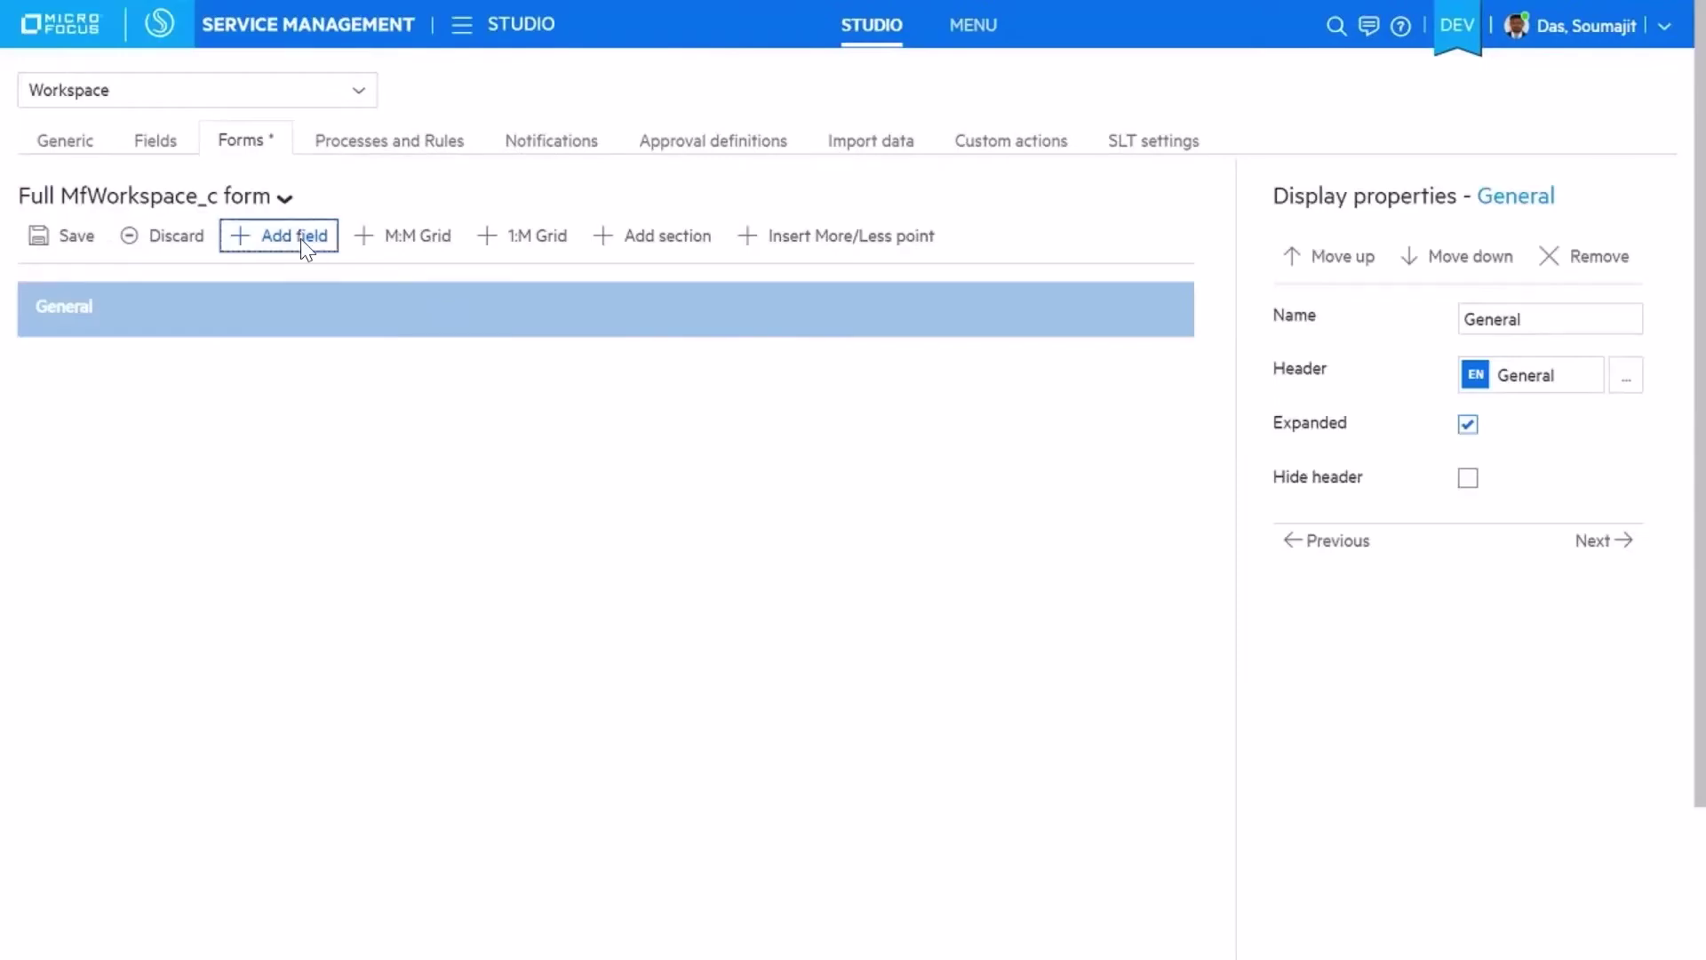
left_click(301, 236)
left_click(705, 285)
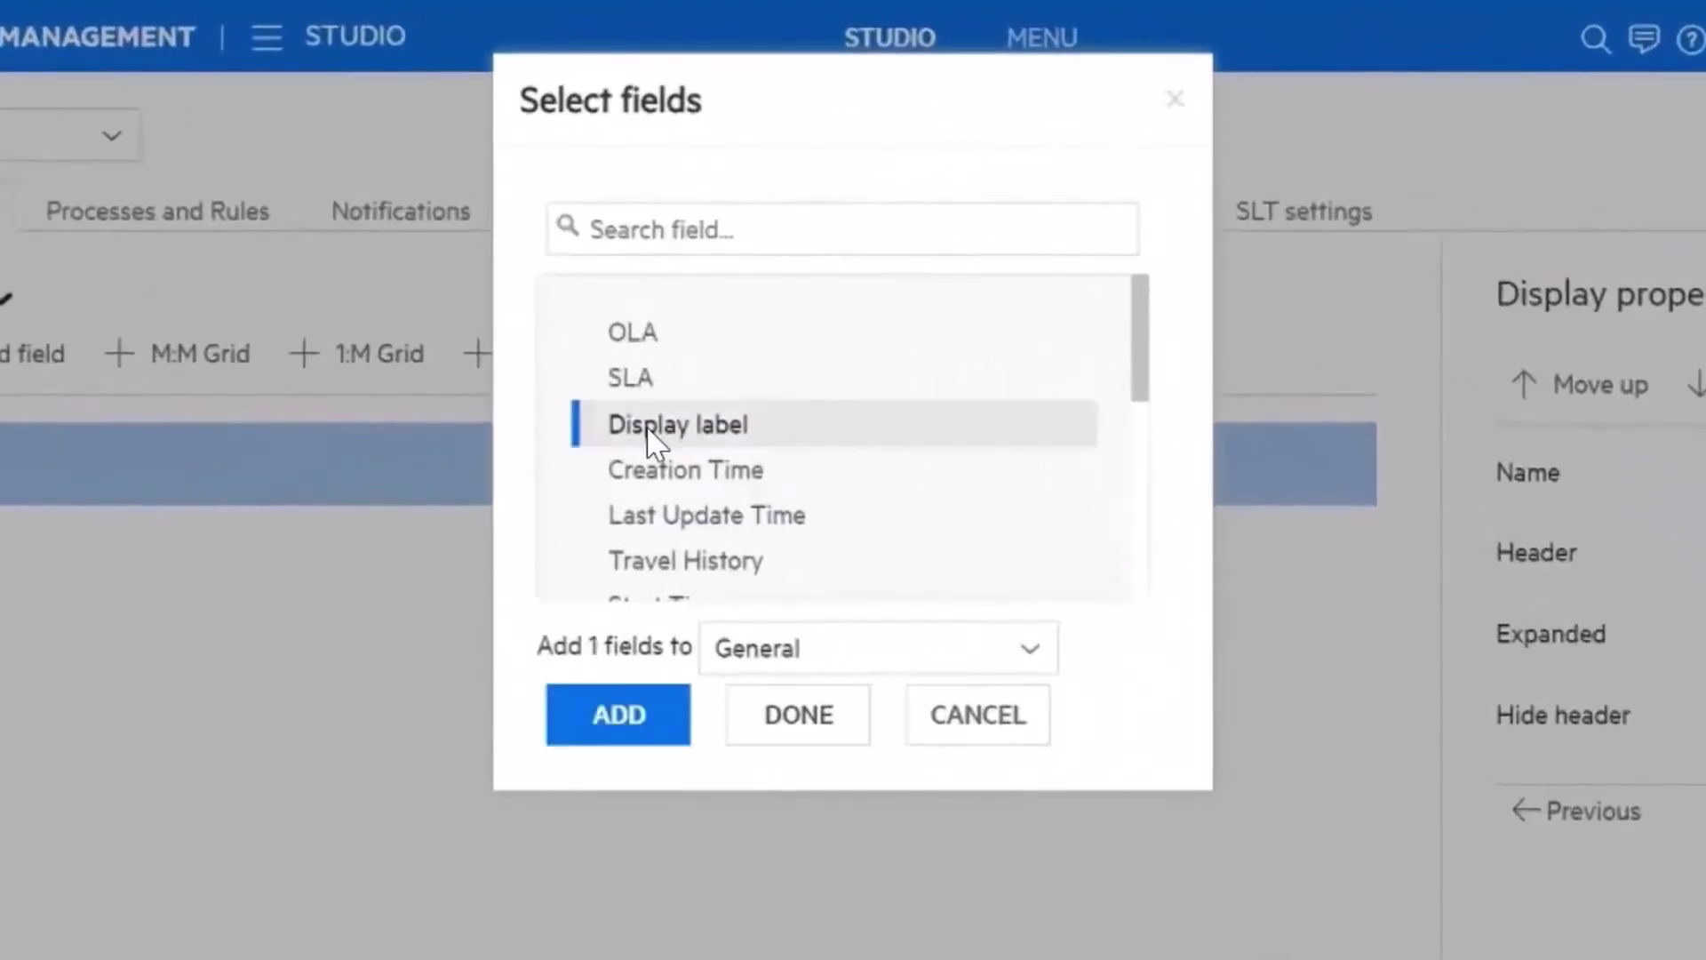
scroll(653, 436, "down", 2)
left_click(684, 359)
left_click(662, 404)
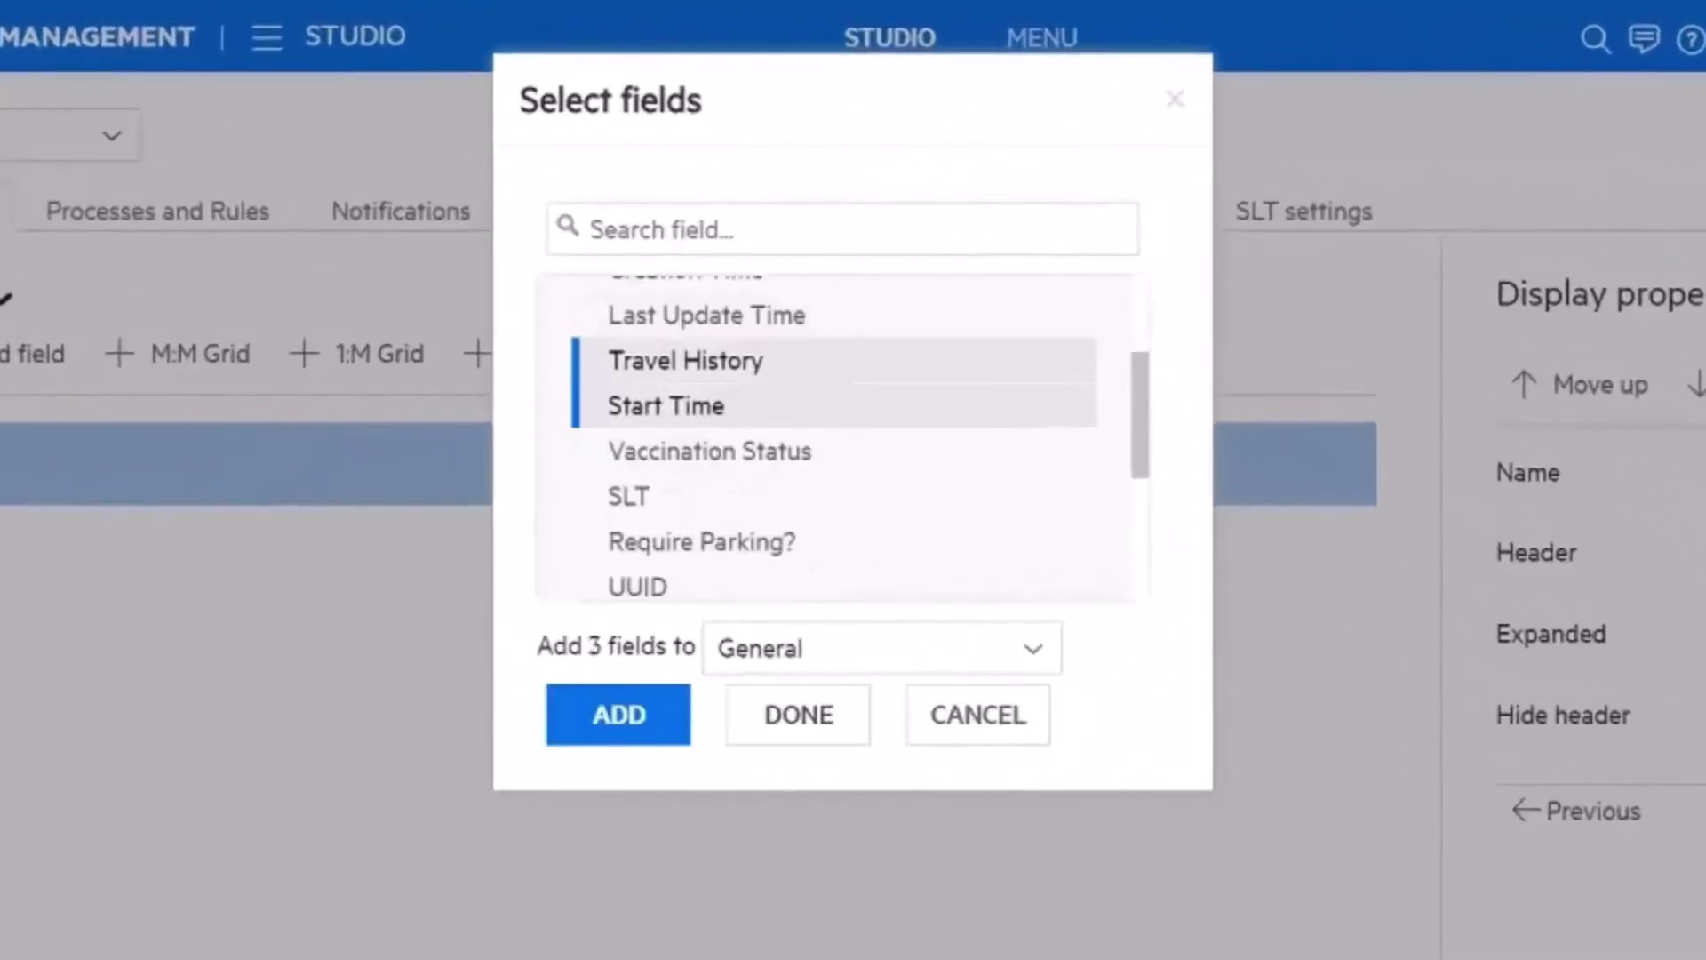
left_click(676, 450)
left_click(675, 540)
scroll(667, 498, "down", 2)
left_click(689, 433)
left_click(676, 479)
left_click(680, 526)
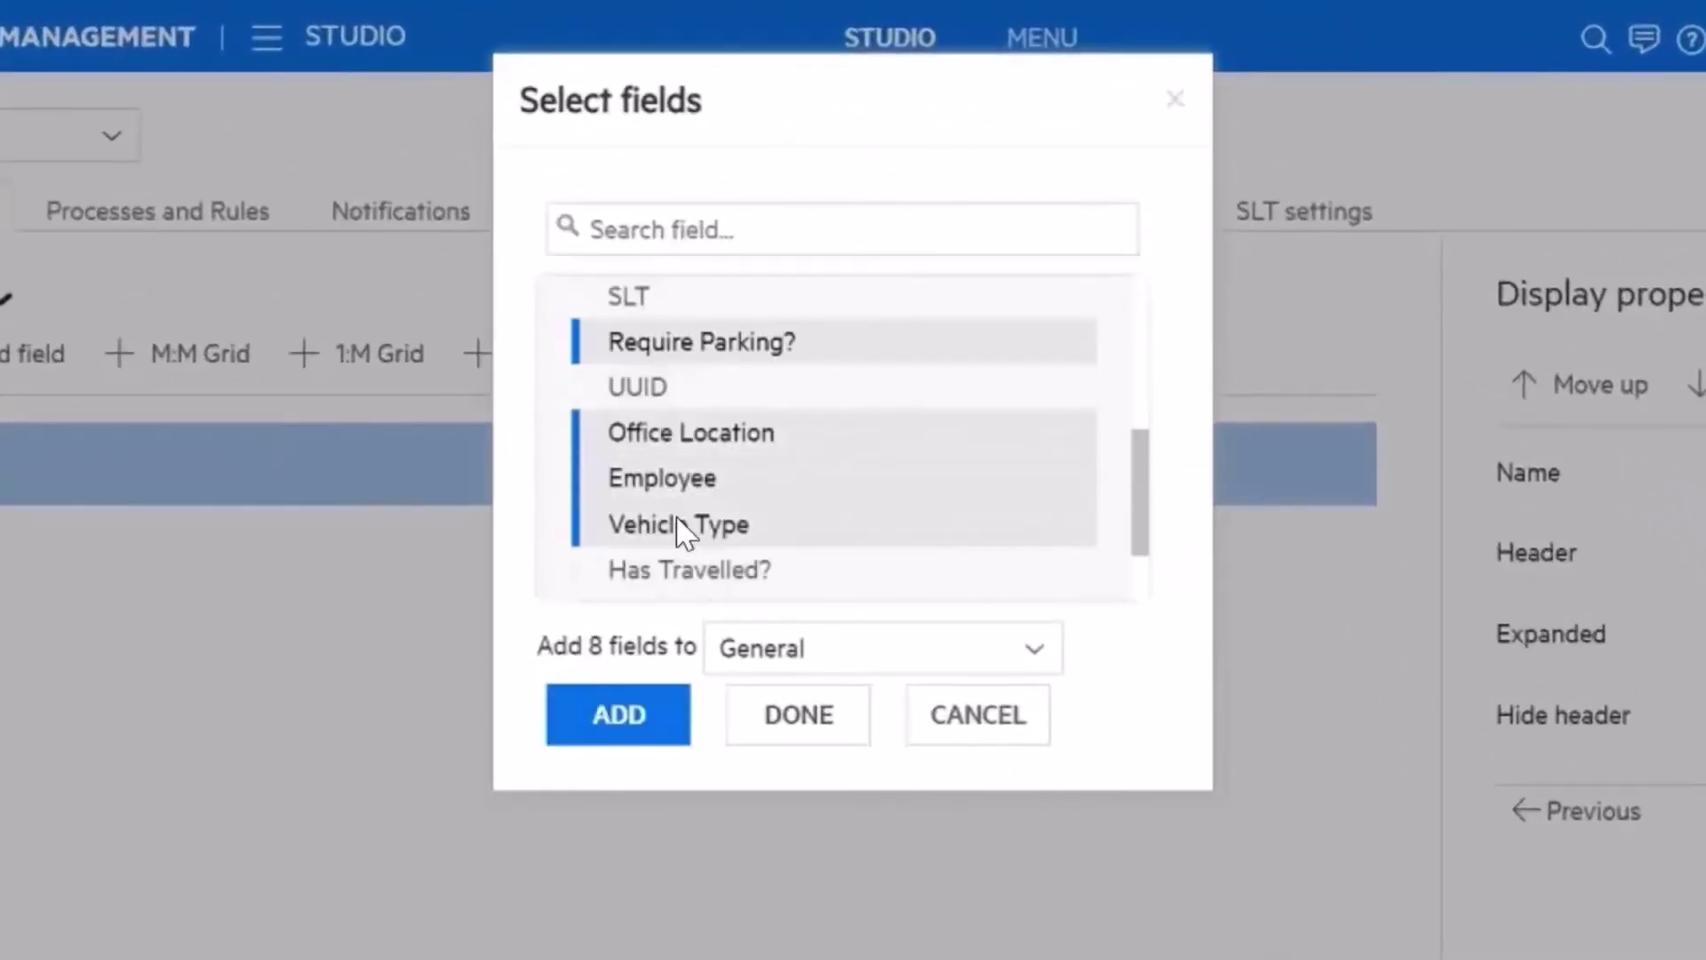
left_click(683, 571)
scroll(680, 582, "down", 1)
left_click(662, 501)
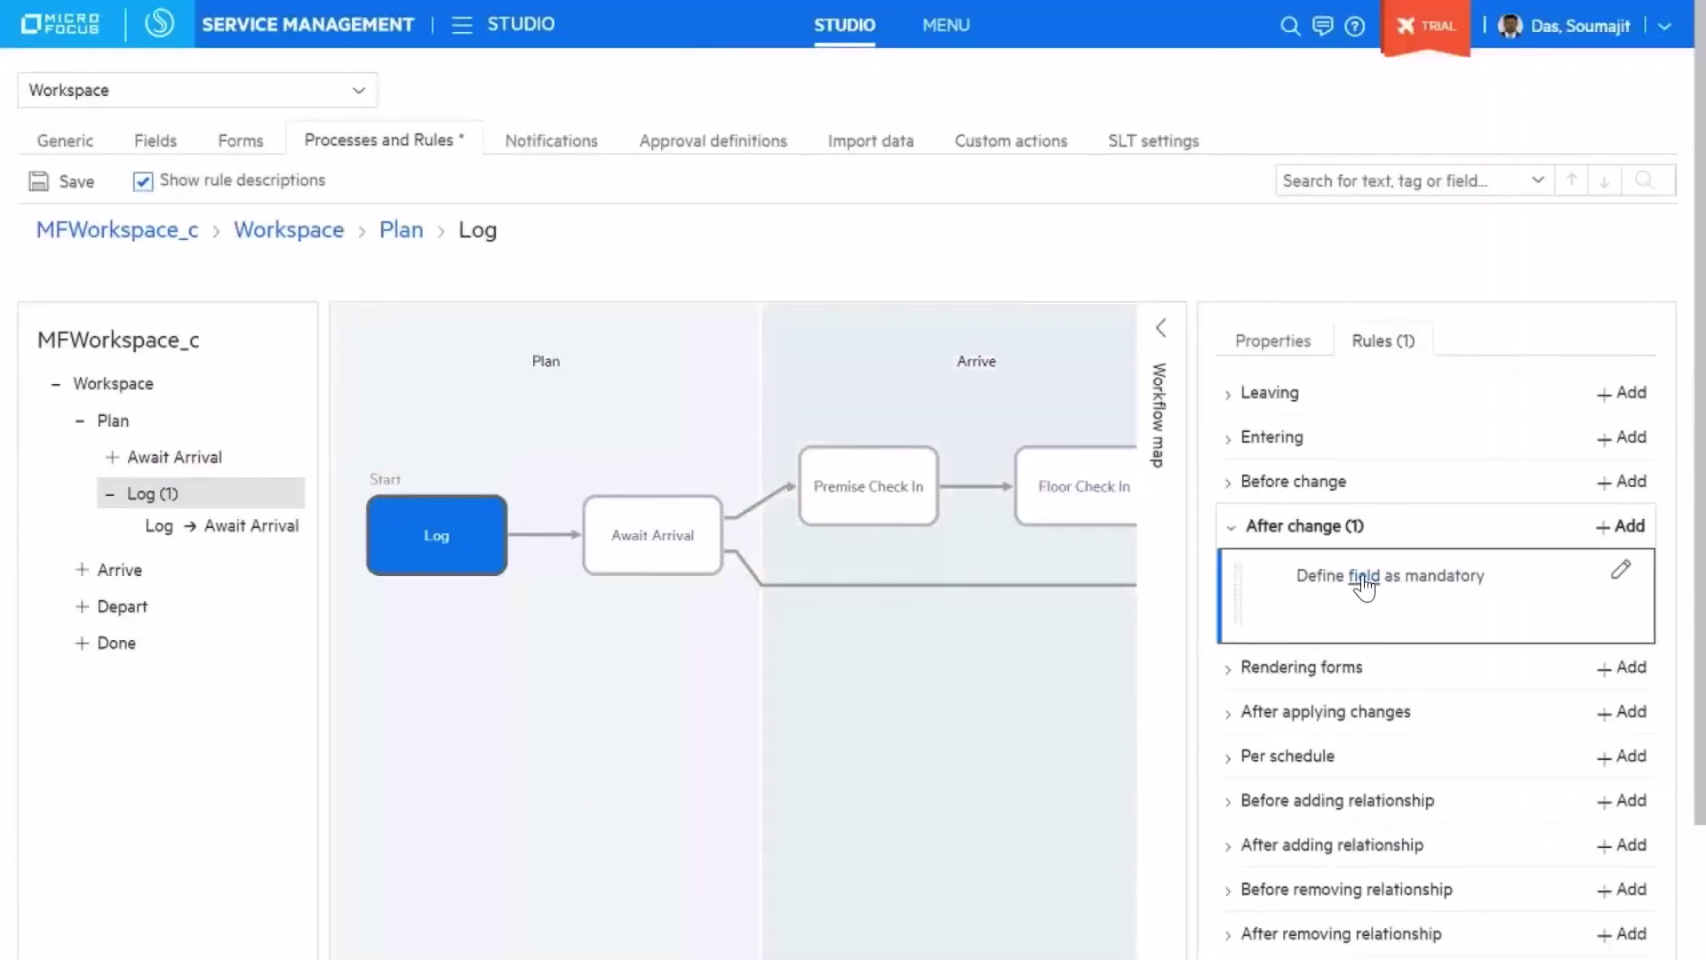
- Finish the mandatory-field rule and start a new rule from the Set multiple fields template
left_click(1364, 577)
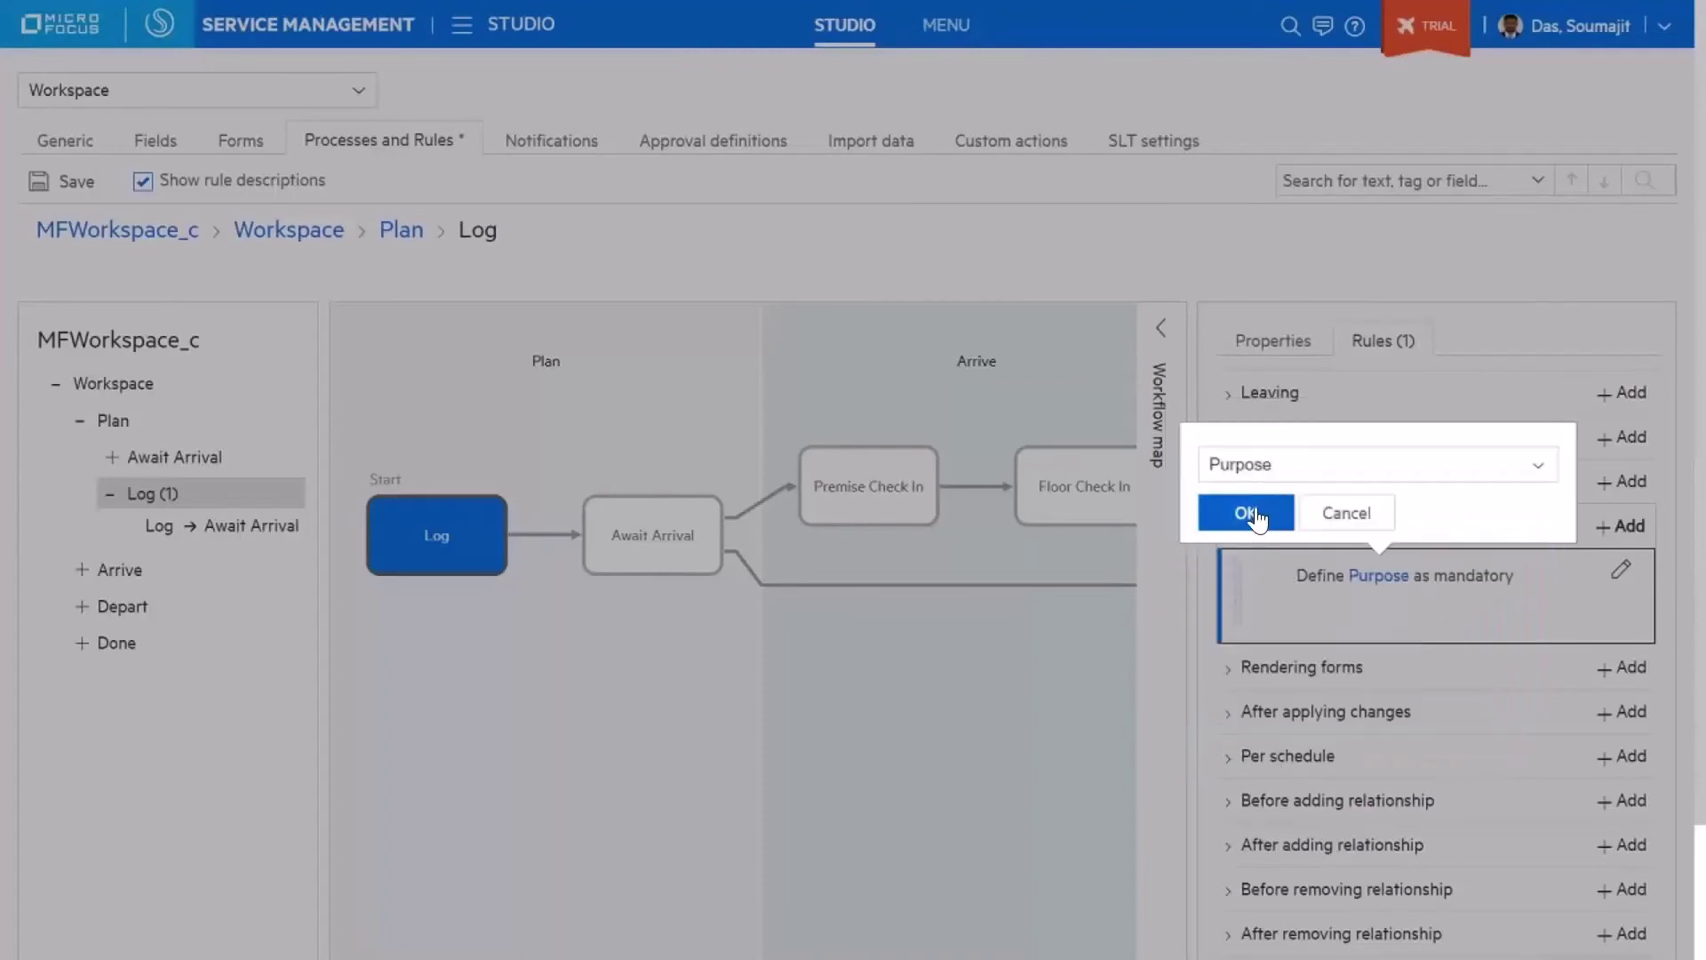
left_click(1245, 513)
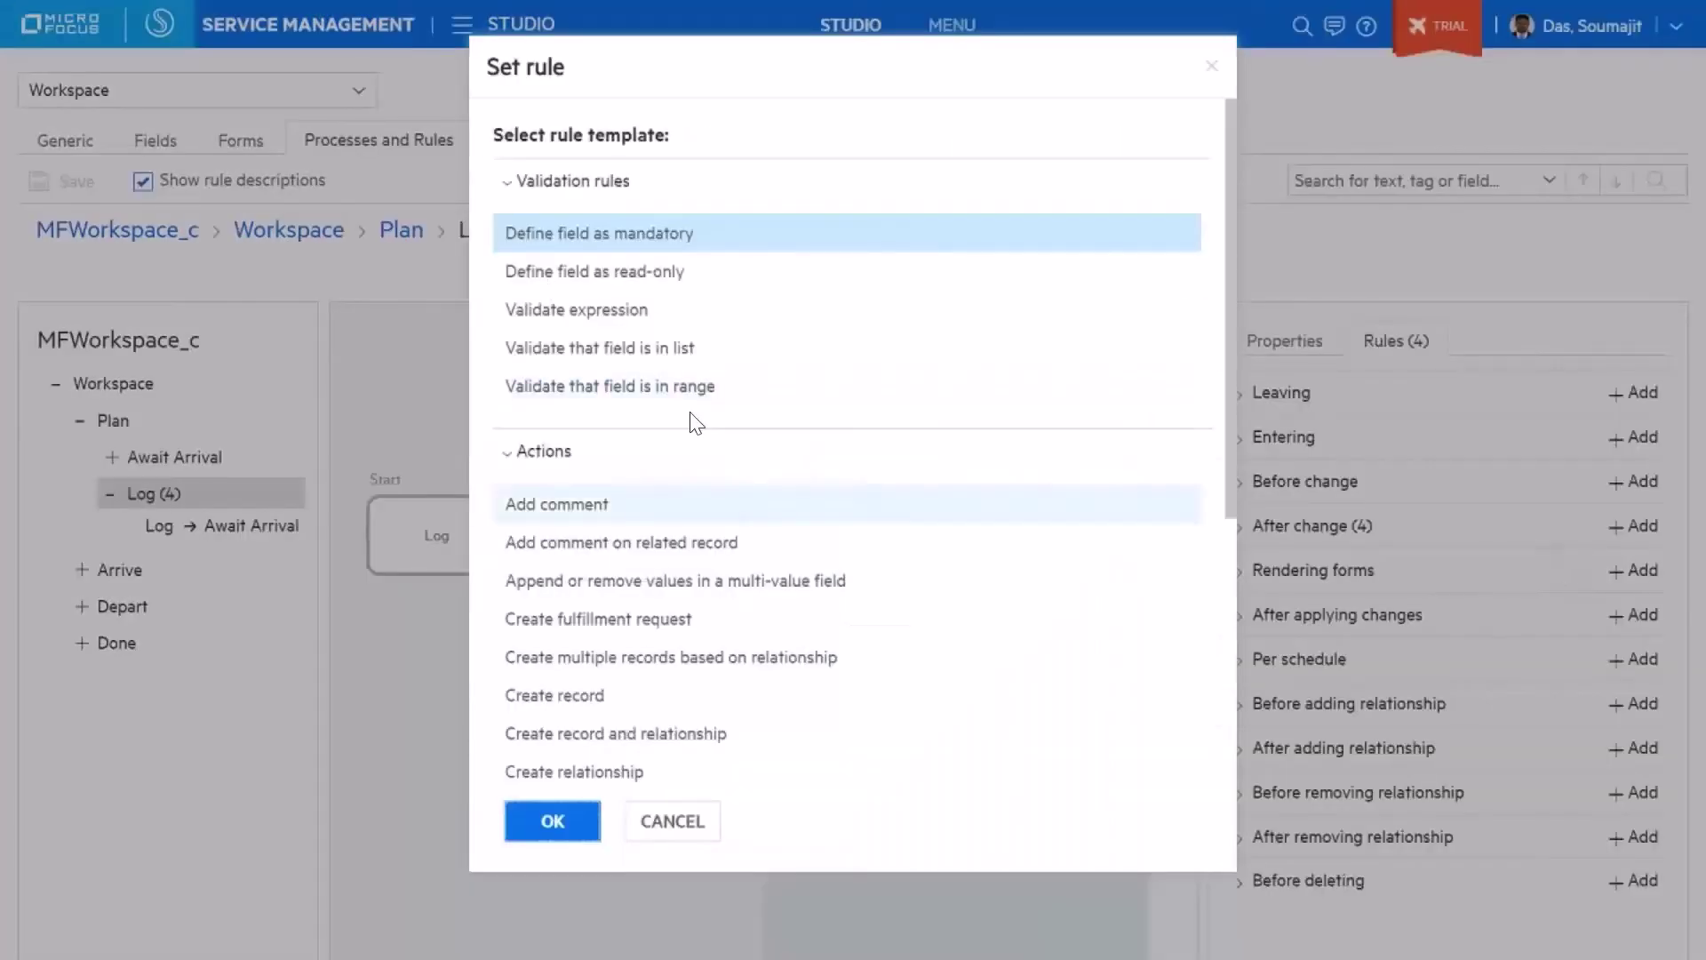
scroll(693, 414, "down", 5)
left_click(565, 678)
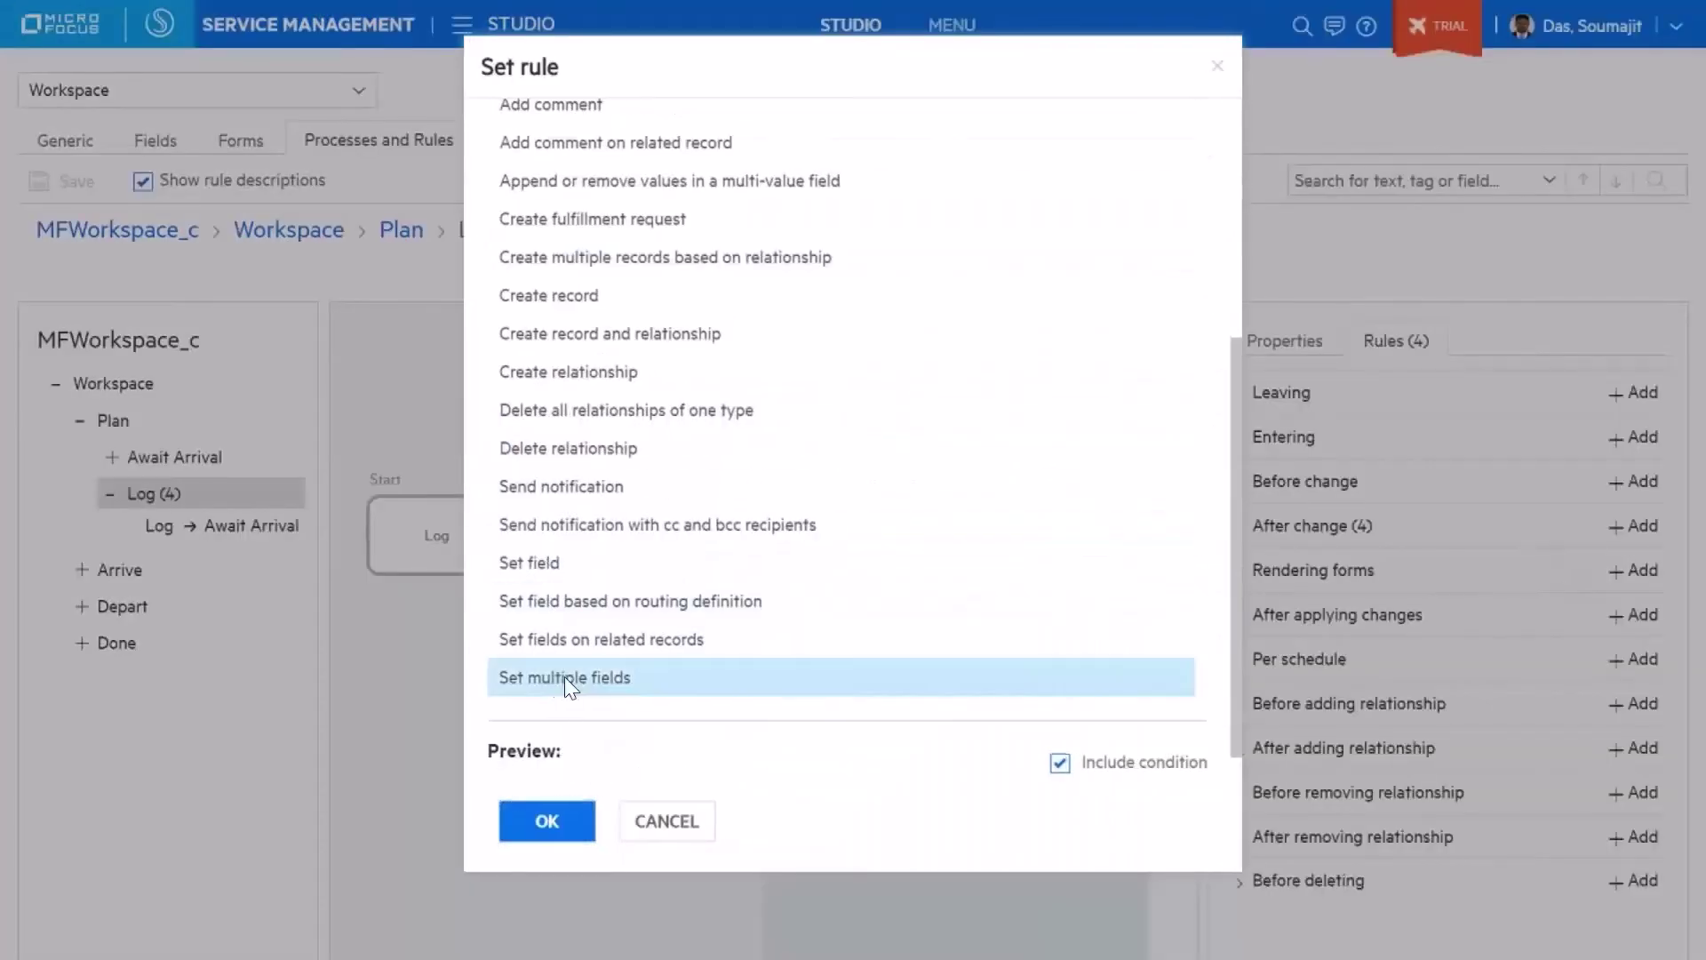
left_click(541, 831)
- Set the rule condition to entity.Employee_c!=null
left_click(1360, 531)
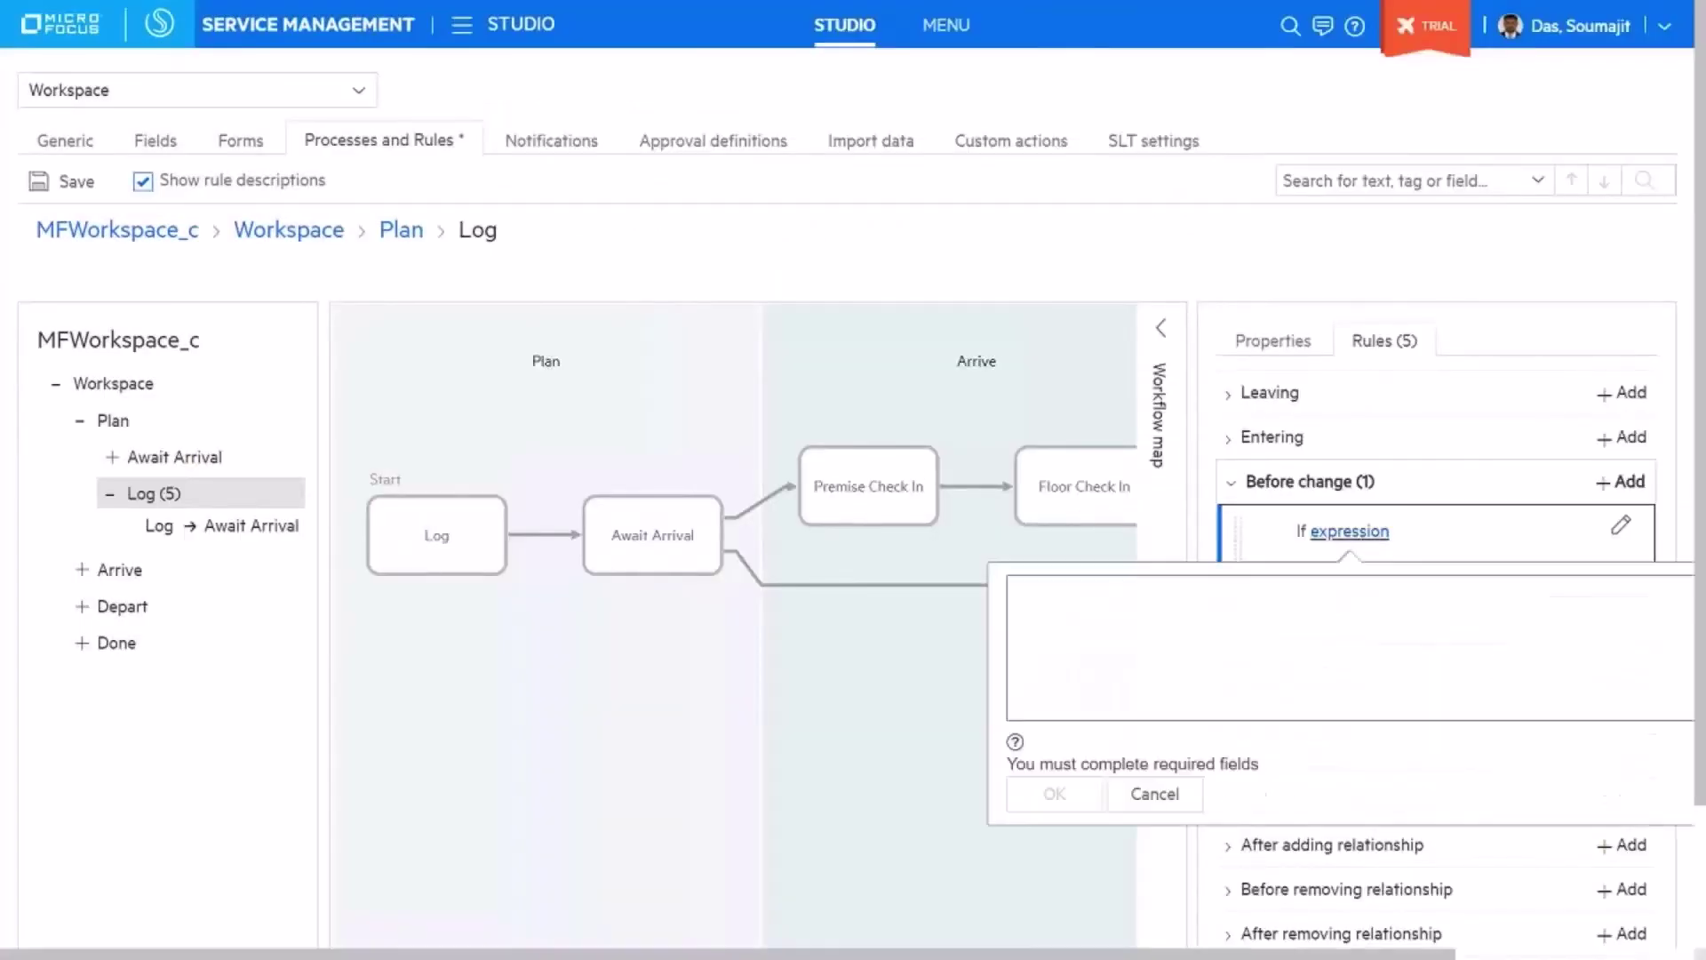
type("entity.em")
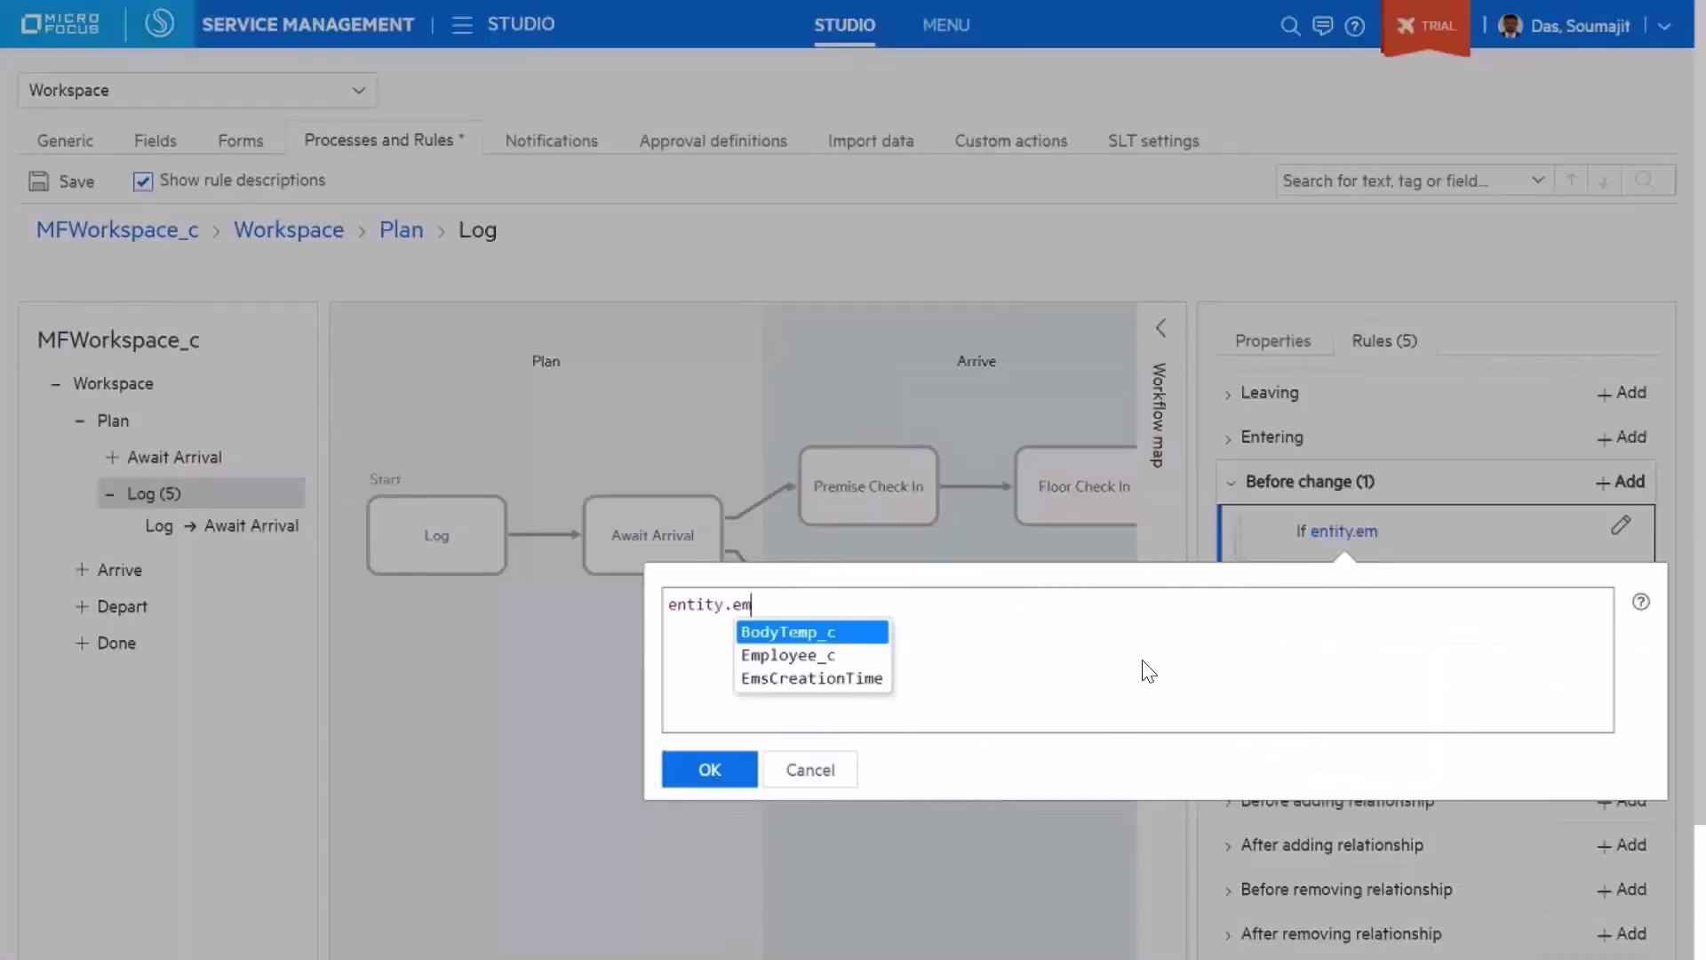
left_click(800, 655)
type("!=null")
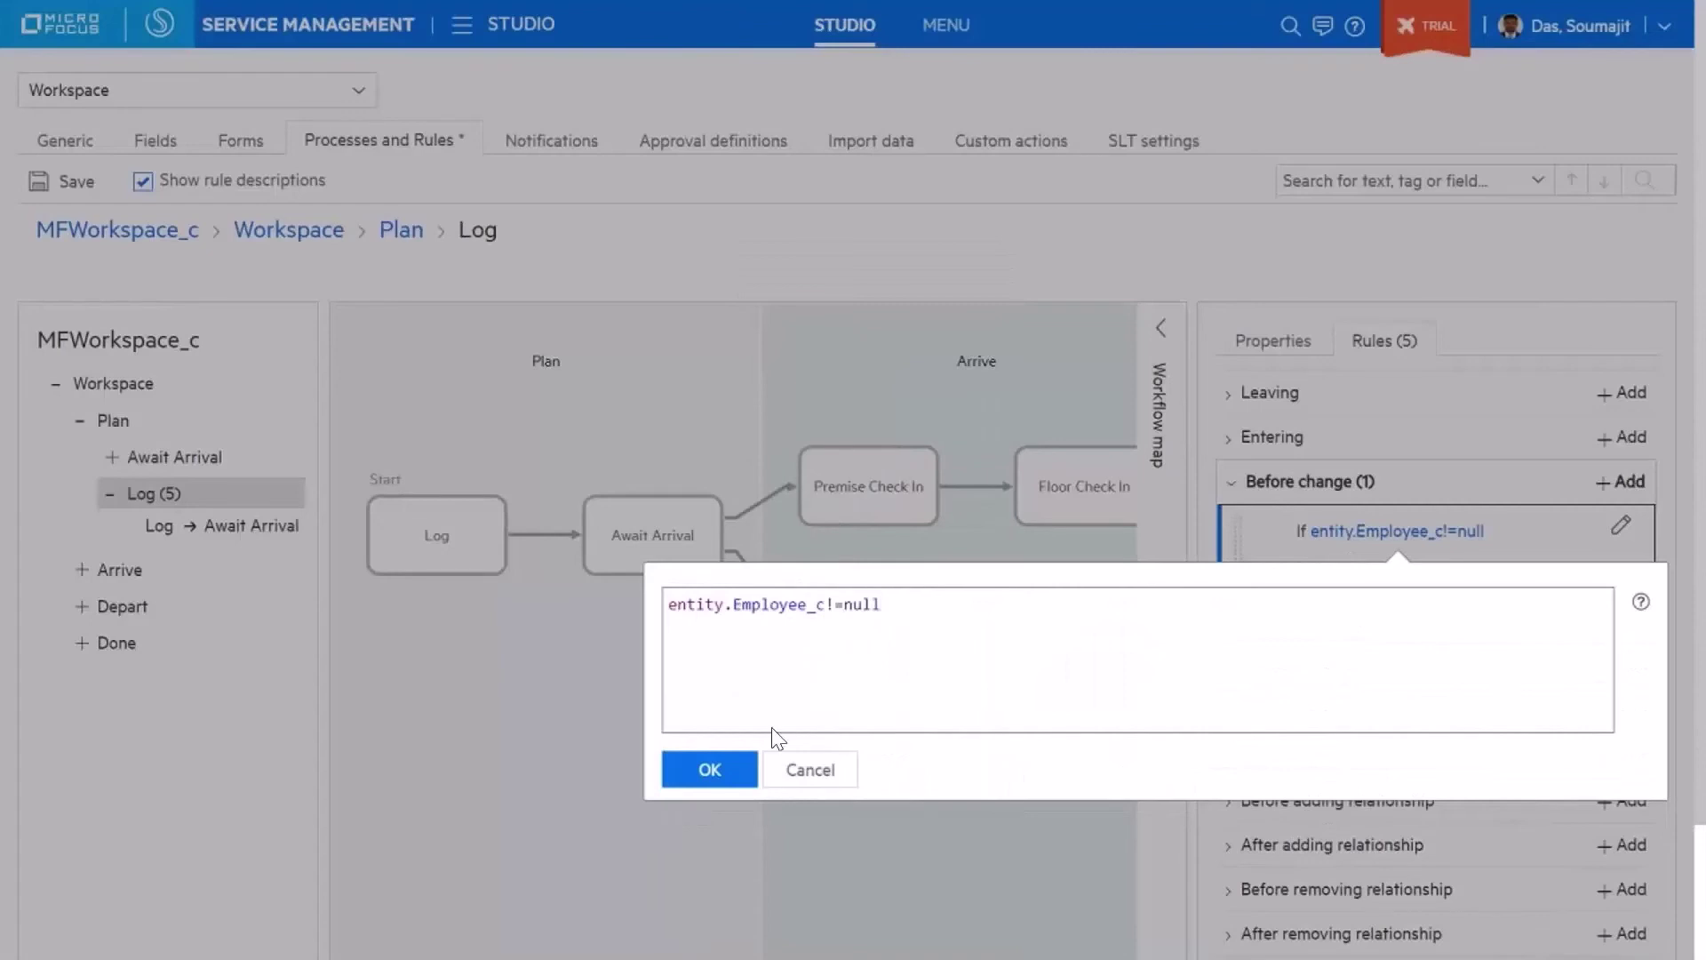
left_click(734, 770)
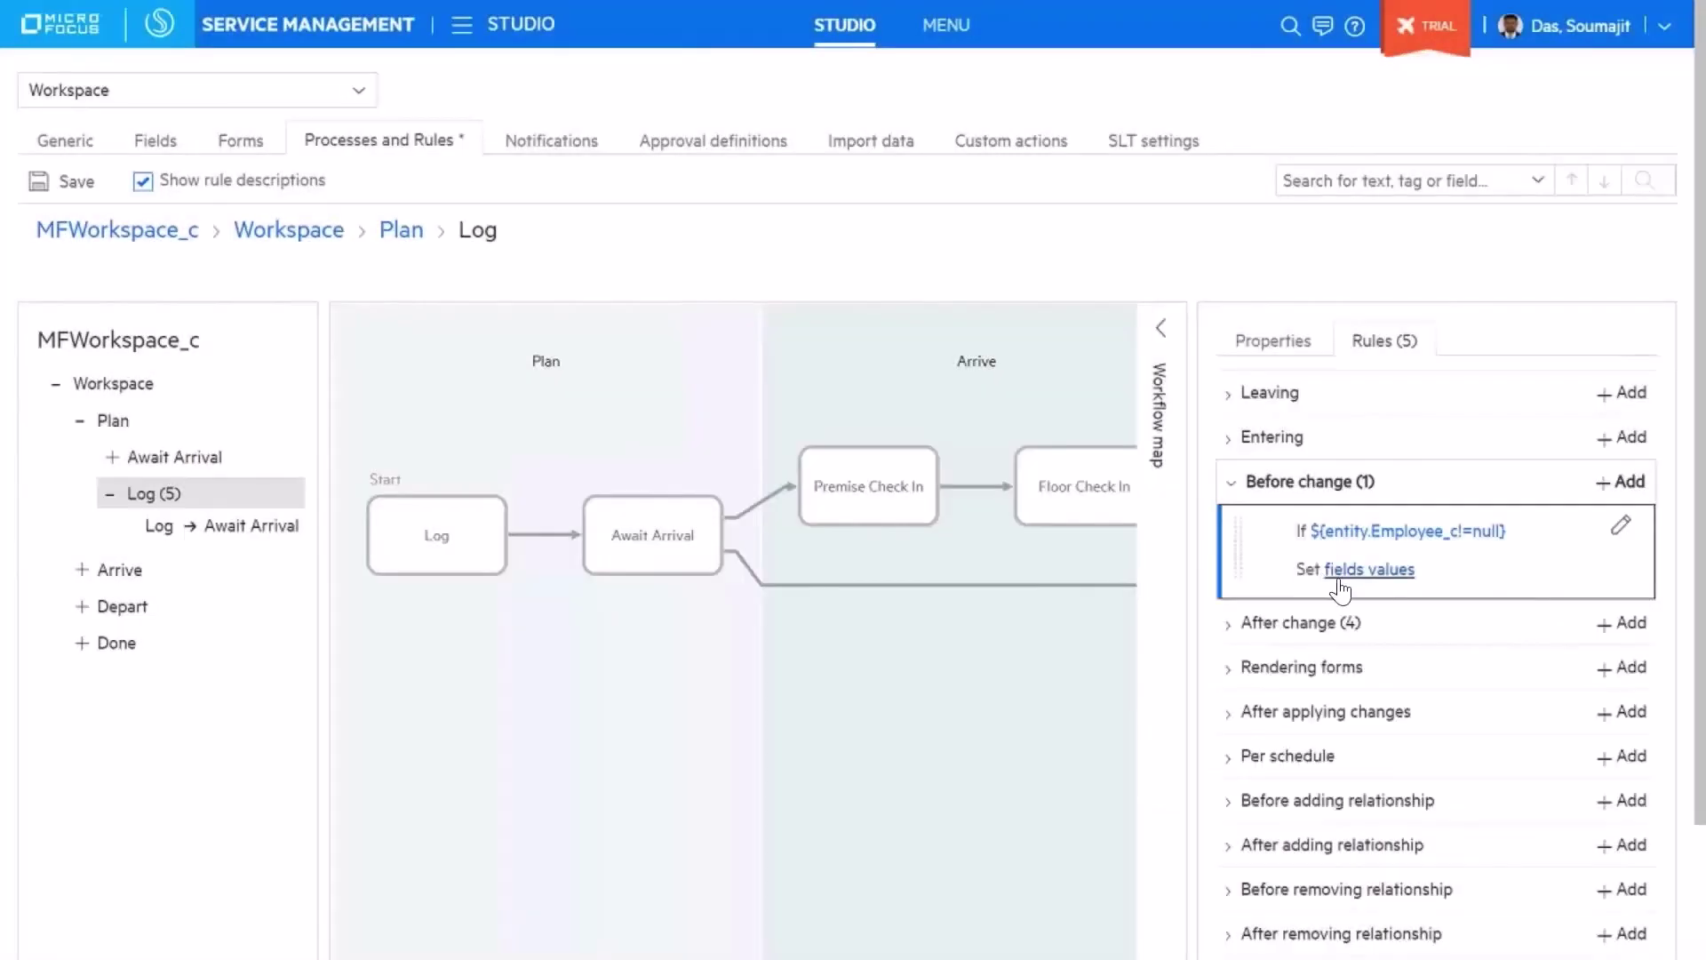
- Make the rule set Office Location to entity.Employee_c.Location
left_click(1355, 570)
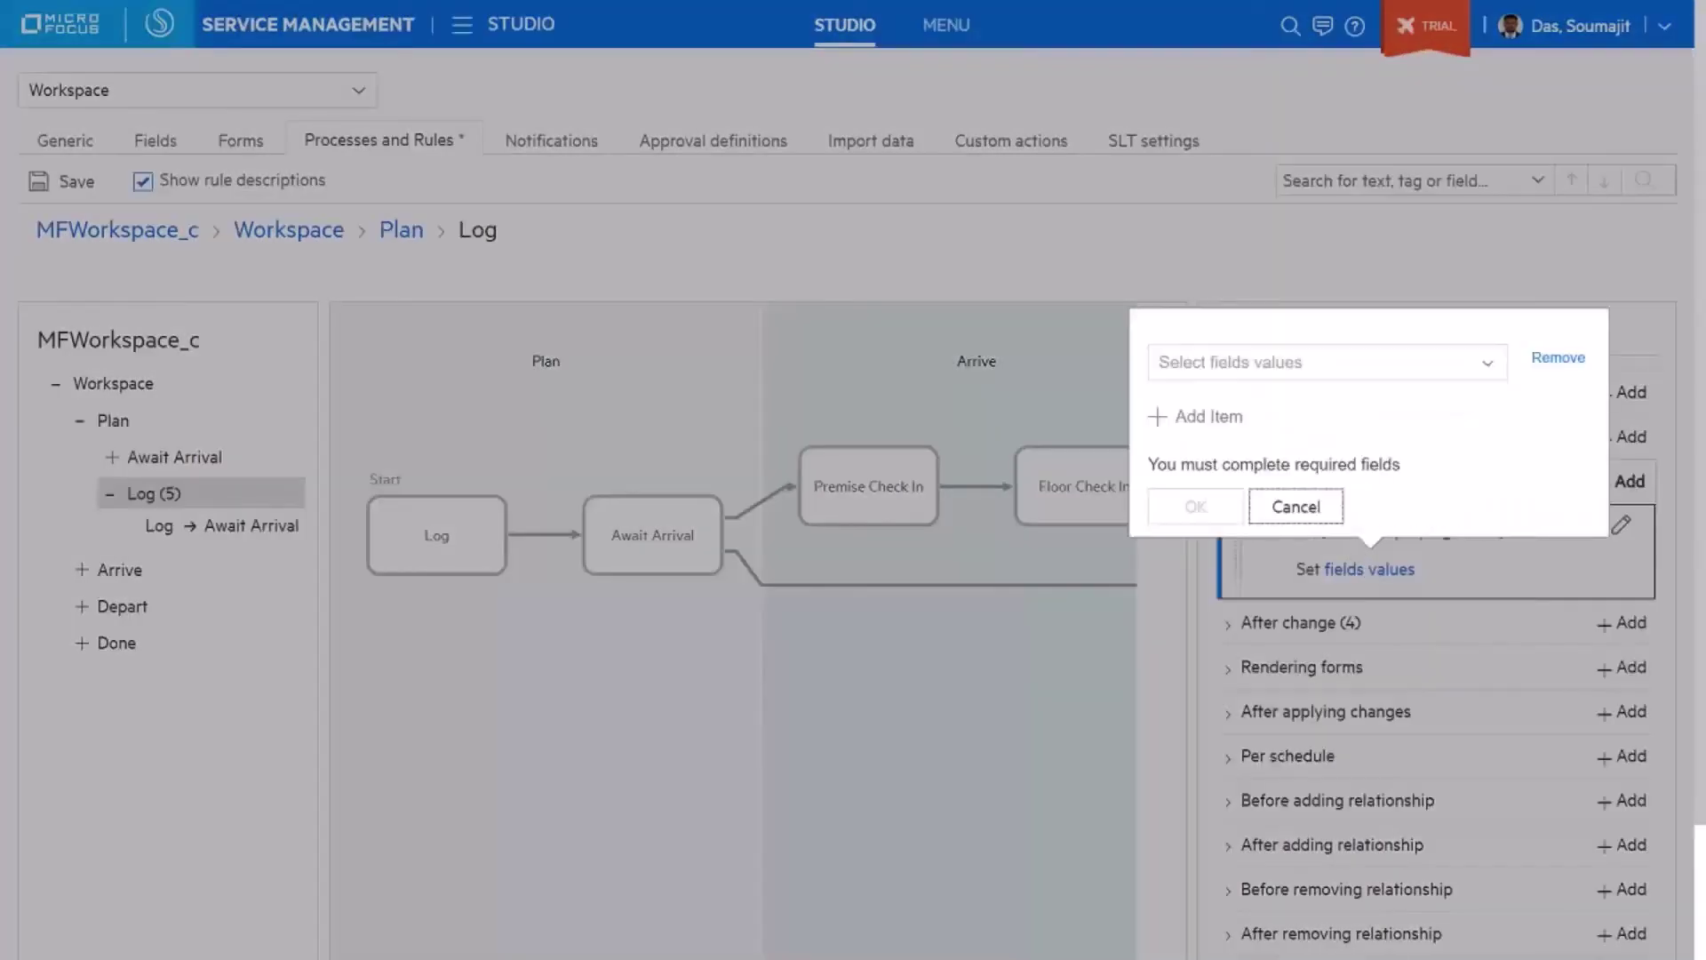
left_click(1260, 369)
type("loca")
left_click(1244, 464)
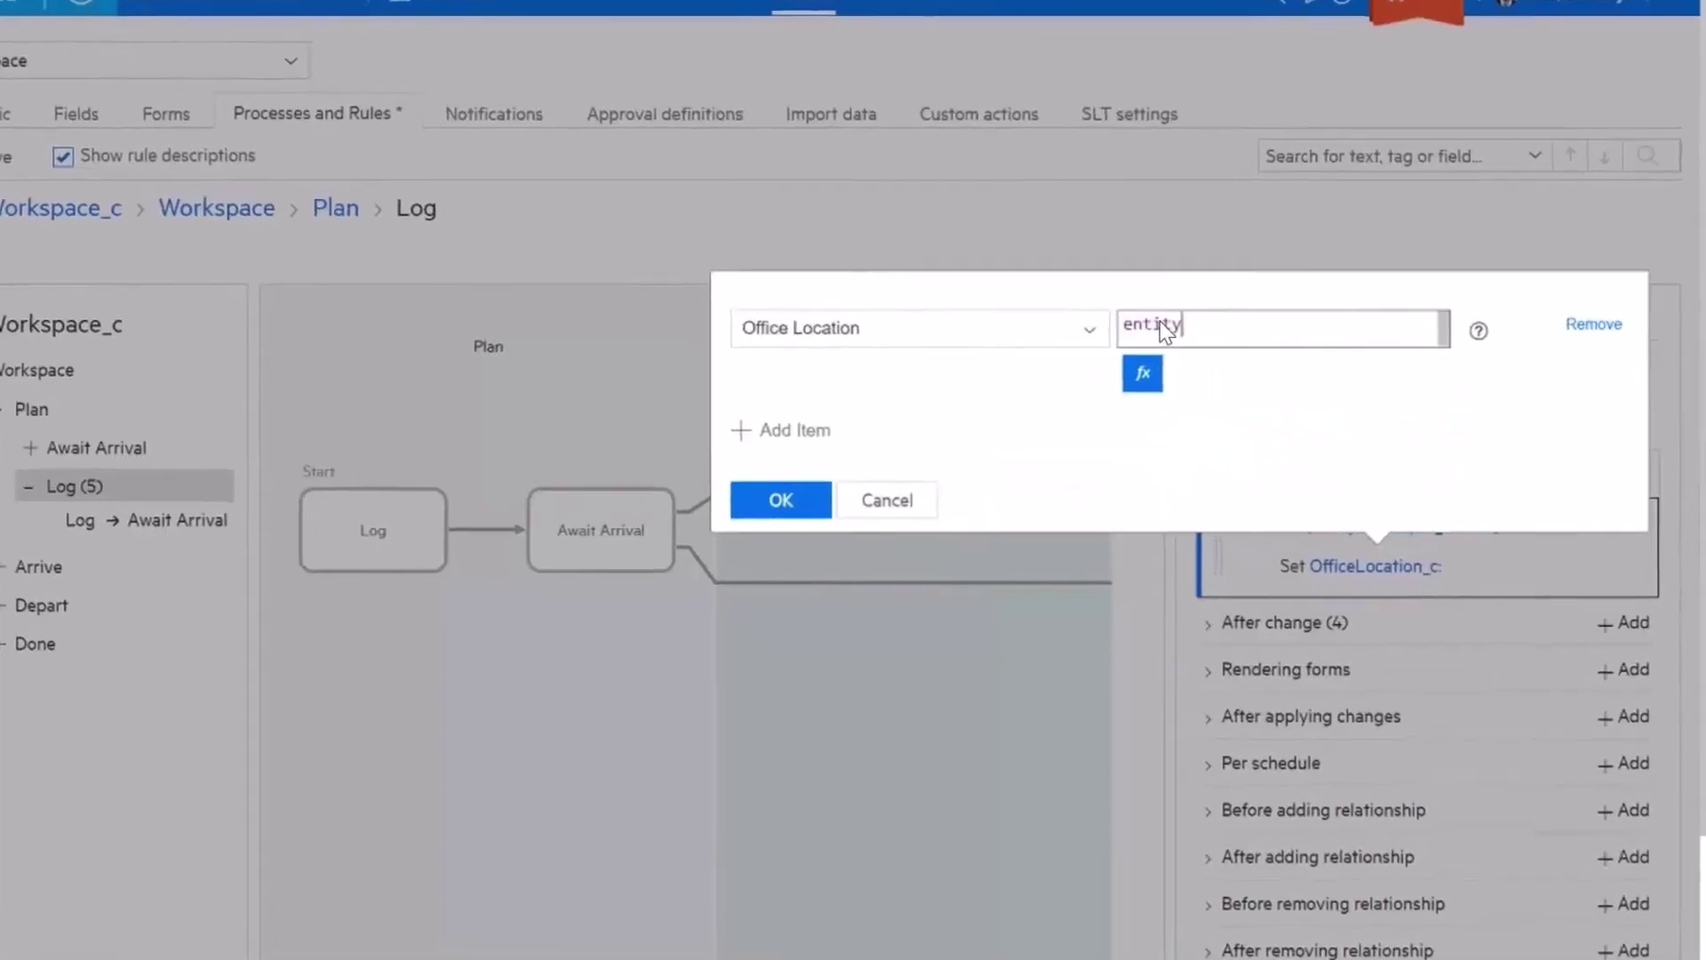
type(".emp")
left_click(1224, 377)
type(".lo")
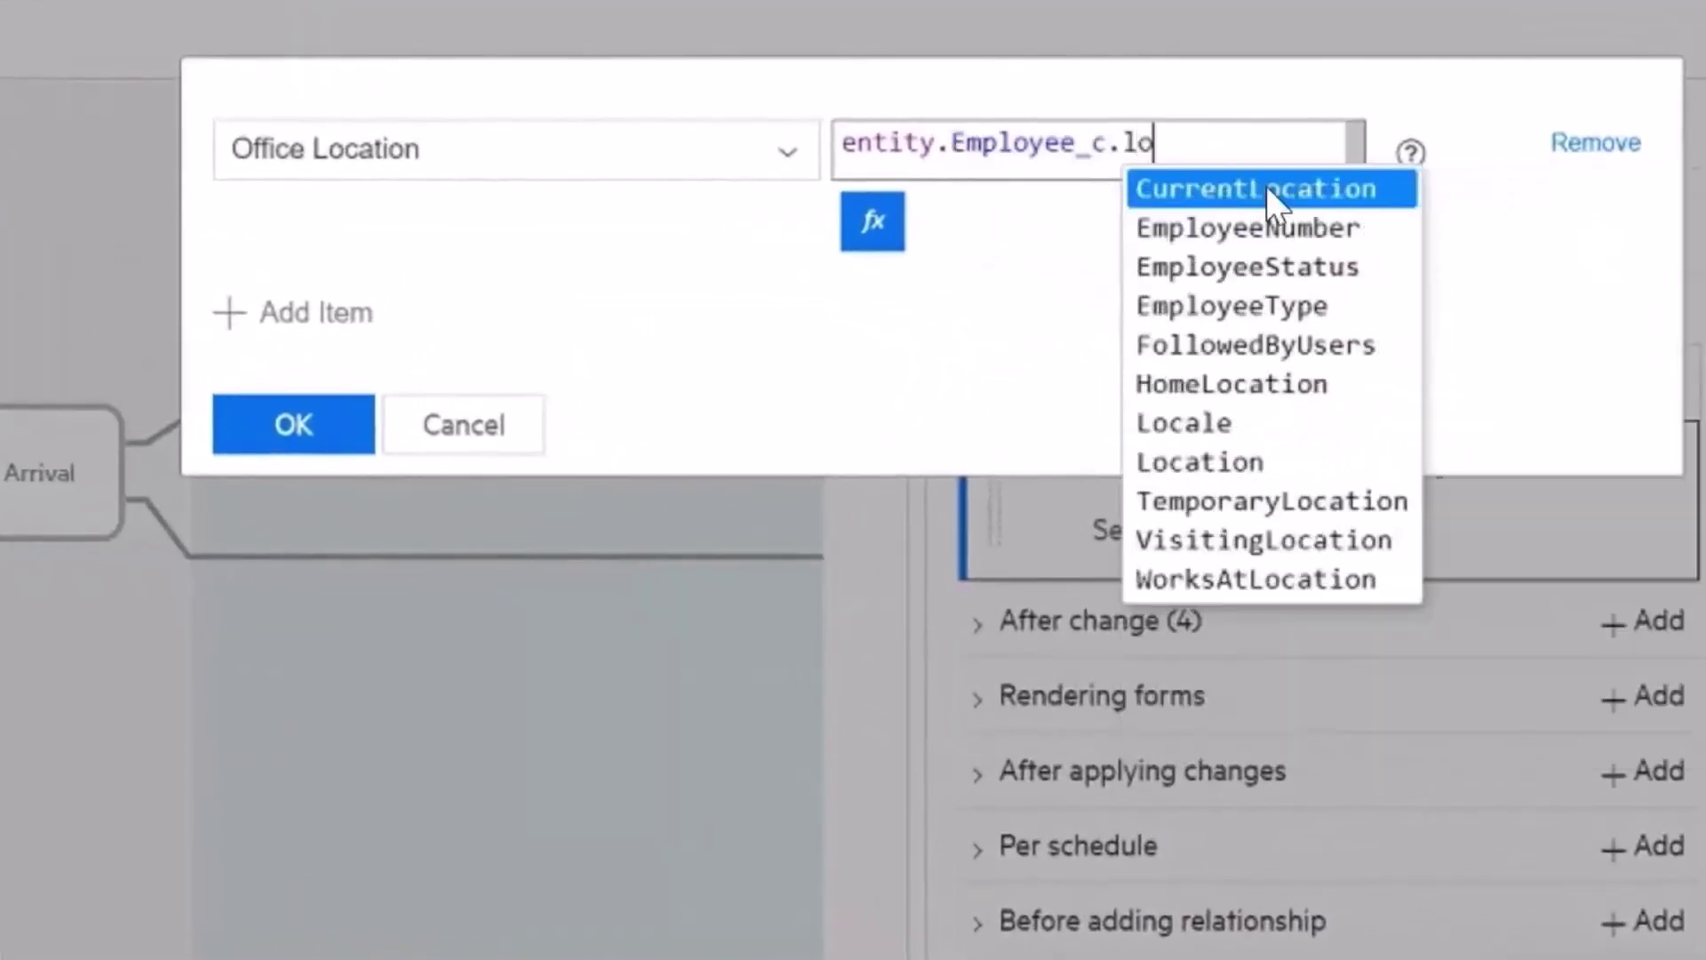
type("ca")
key("Down")
key("Down")
key("Down")
key("Return")
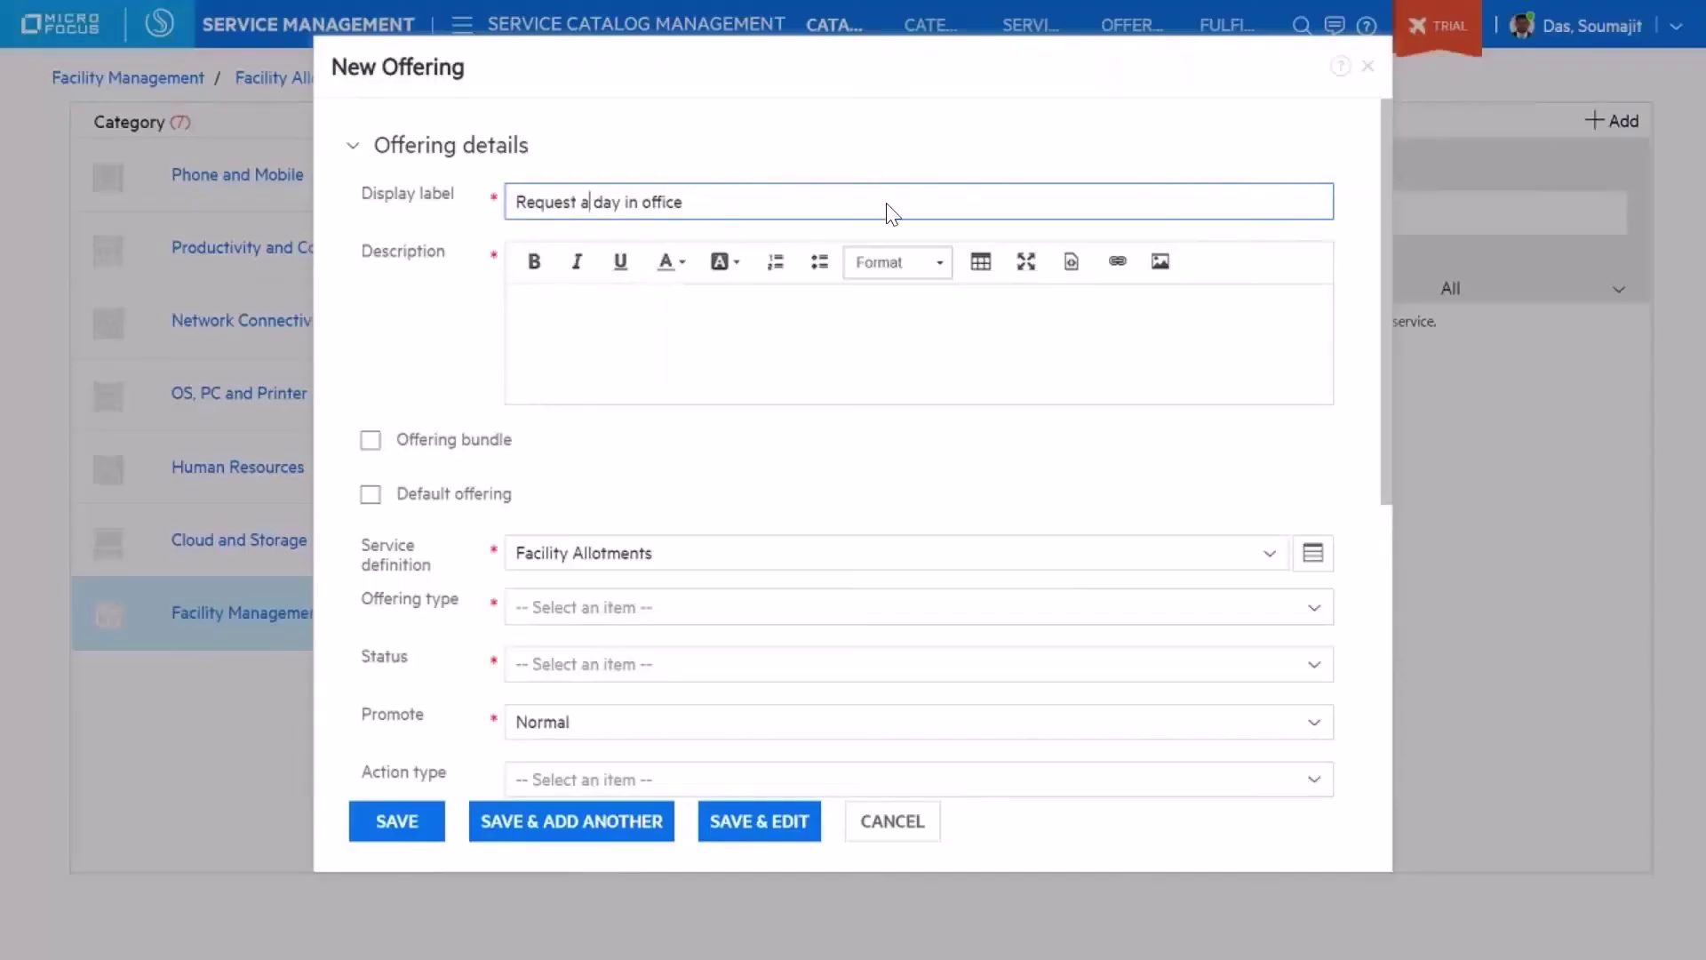
- Describe the offering as booking a seat, parking and access, make it an active Service Offering, and save
left_click(640, 322)
type("This offering facilitates booking a seat, parking and required access when you need to work from office.")
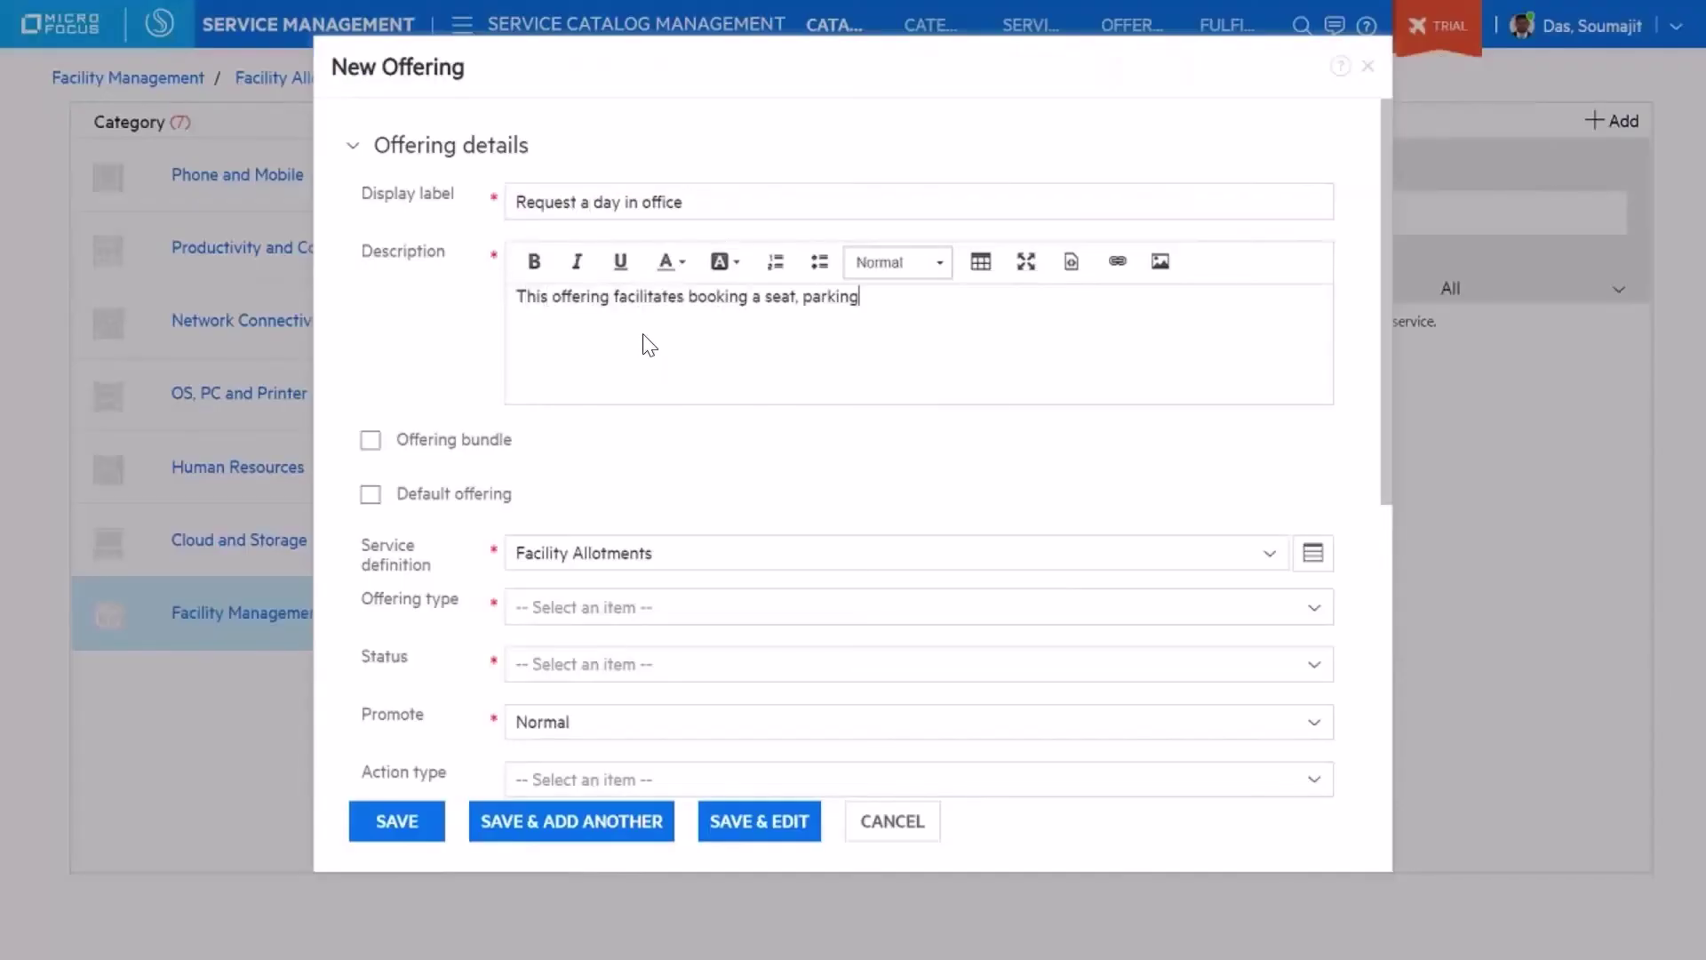
left_click(555, 607)
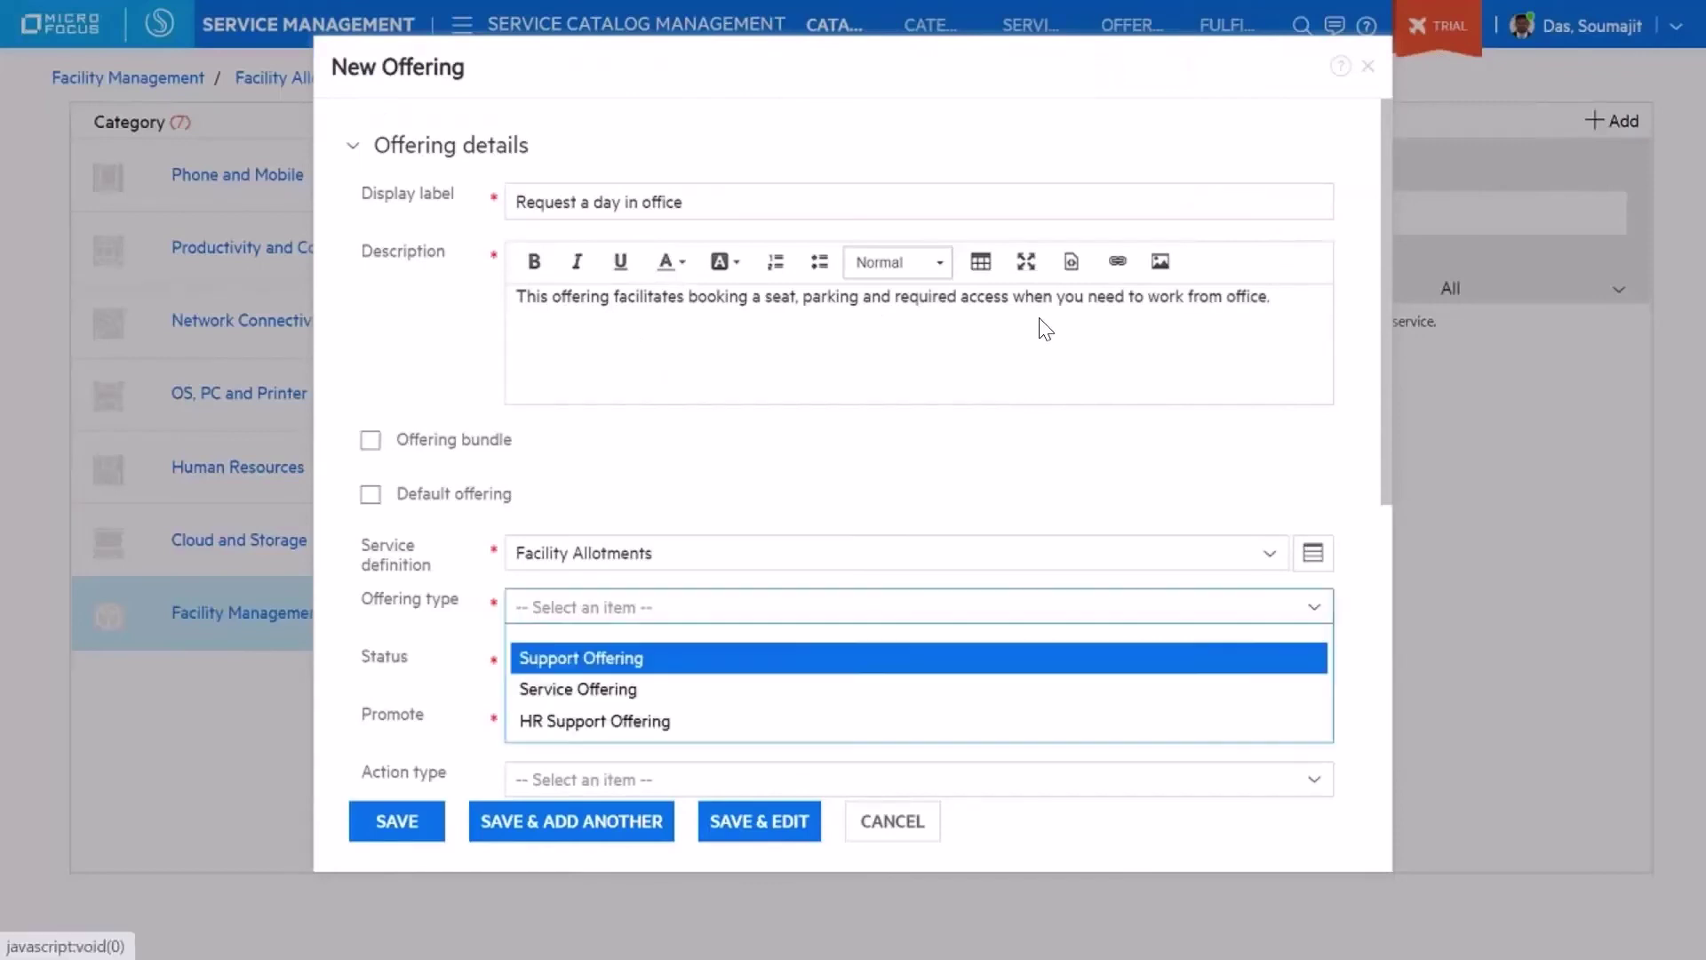
left_click(569, 685)
left_click(551, 664)
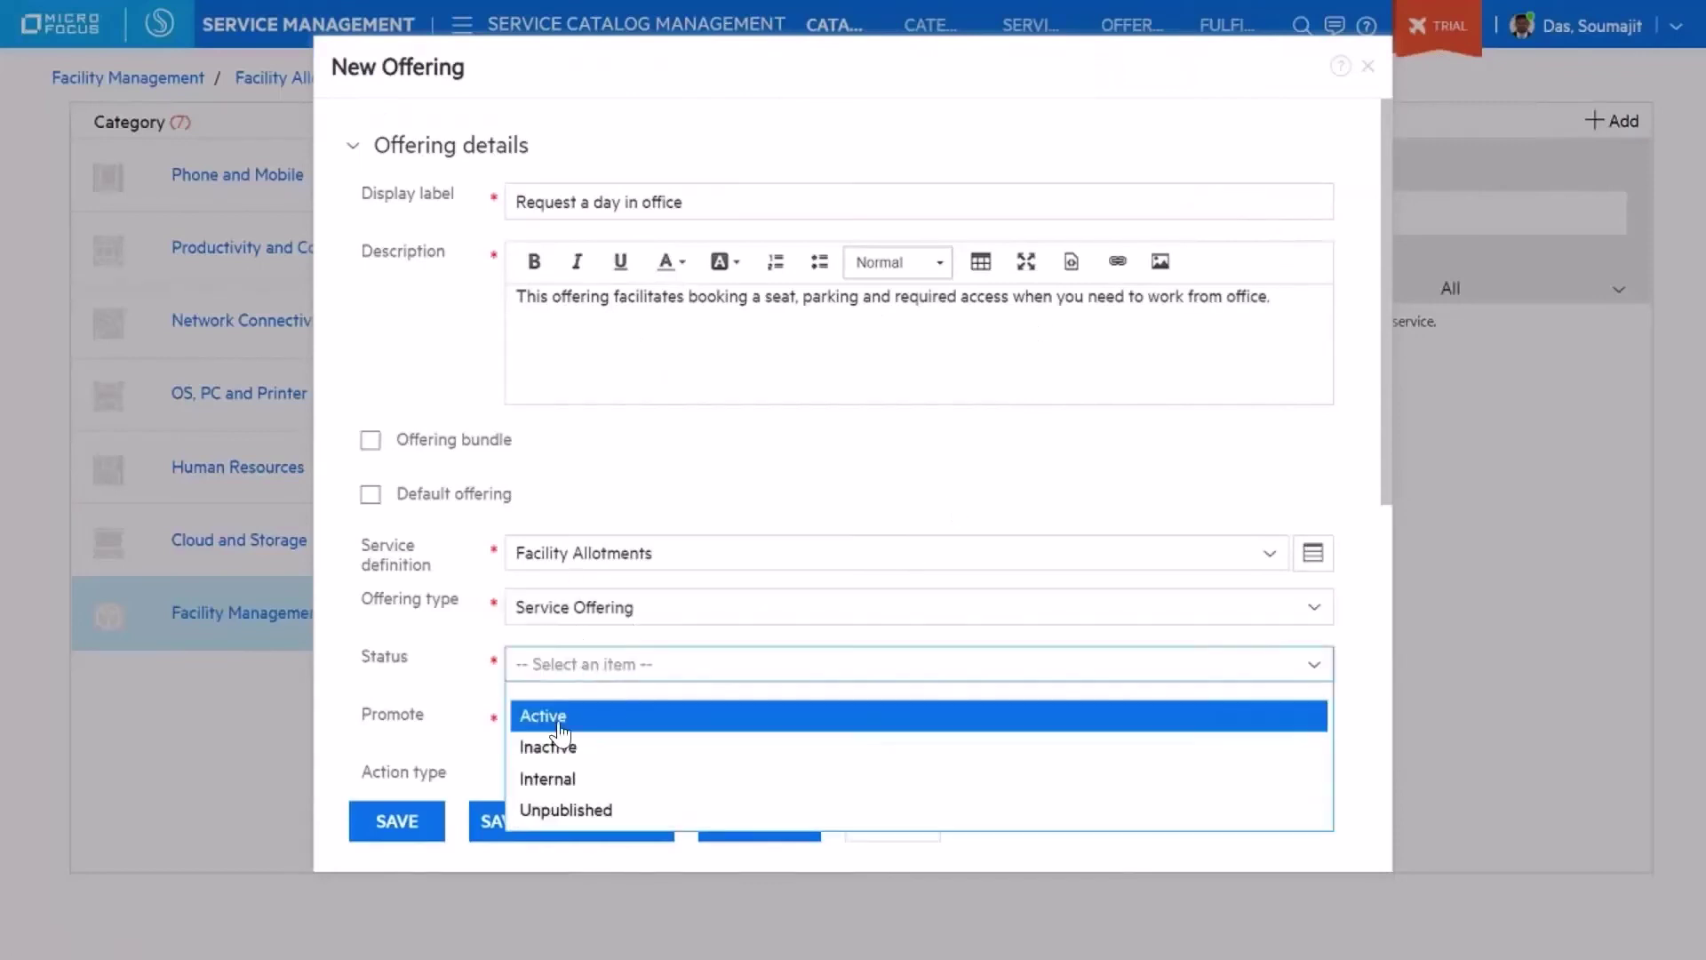
left_click(555, 712)
left_click(555, 723)
left_click(396, 818)
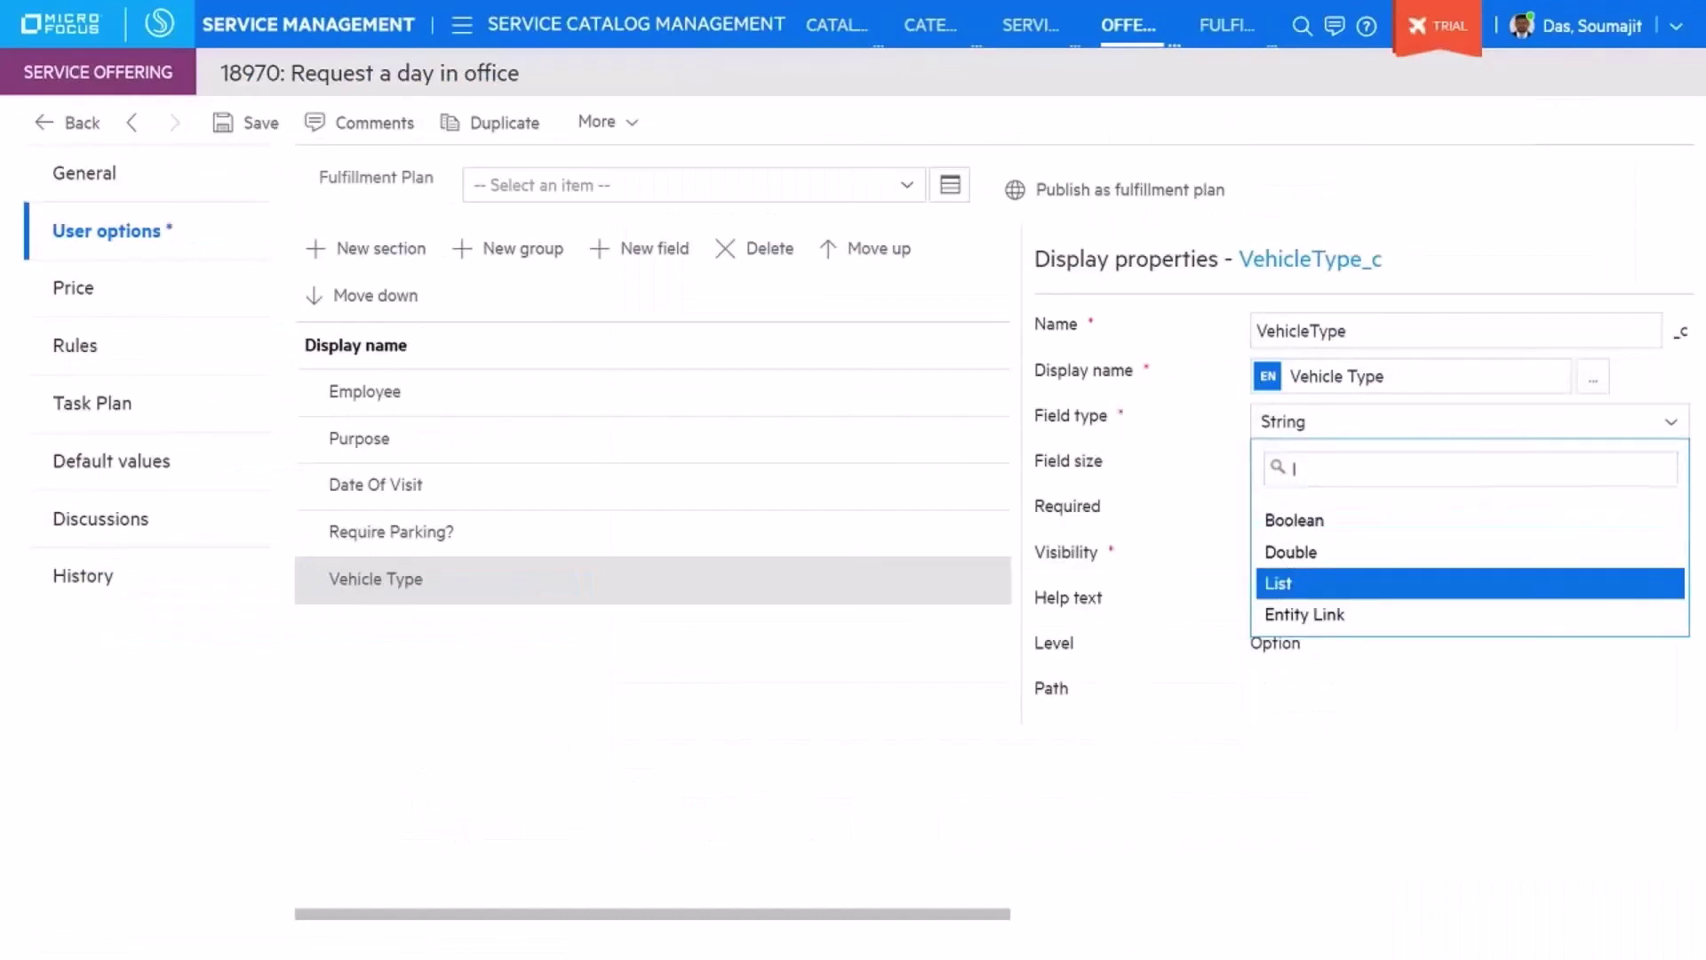
- Link the Vehicle Type option to the Vehicle Type list and save the offering from Task Plan
left_click(1283, 578)
type("ve")
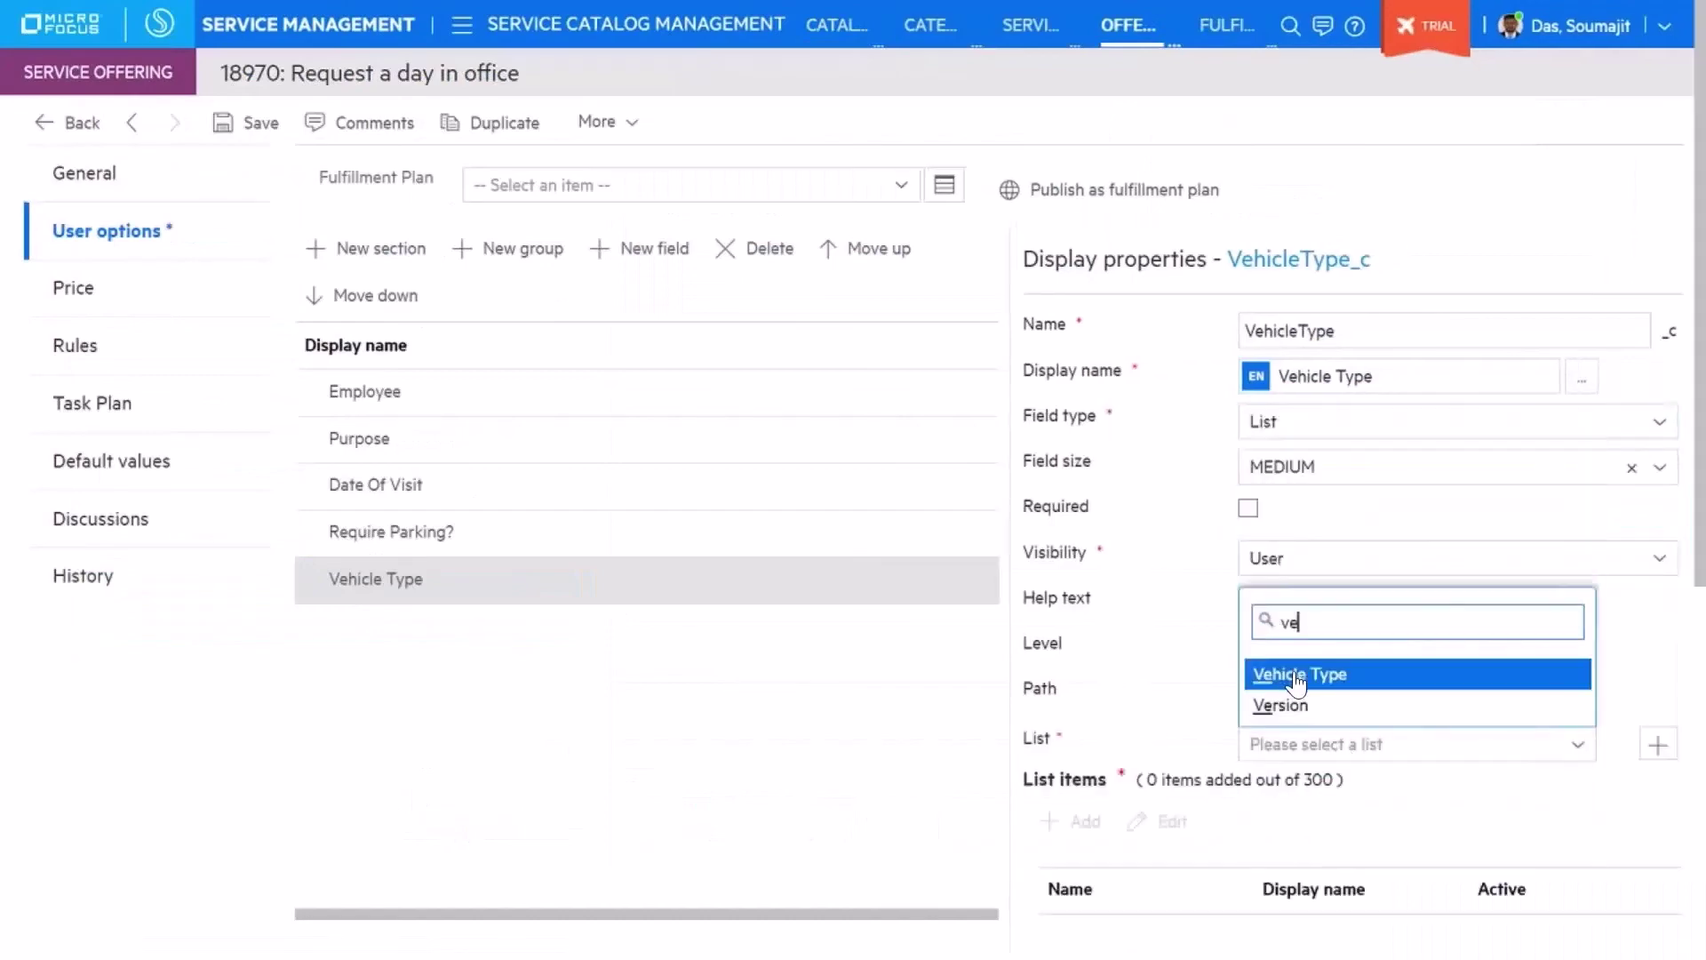
left_click(1300, 673)
scroll(1078, 796, "down", 2)
scroll(1078, 796, "up", 2)
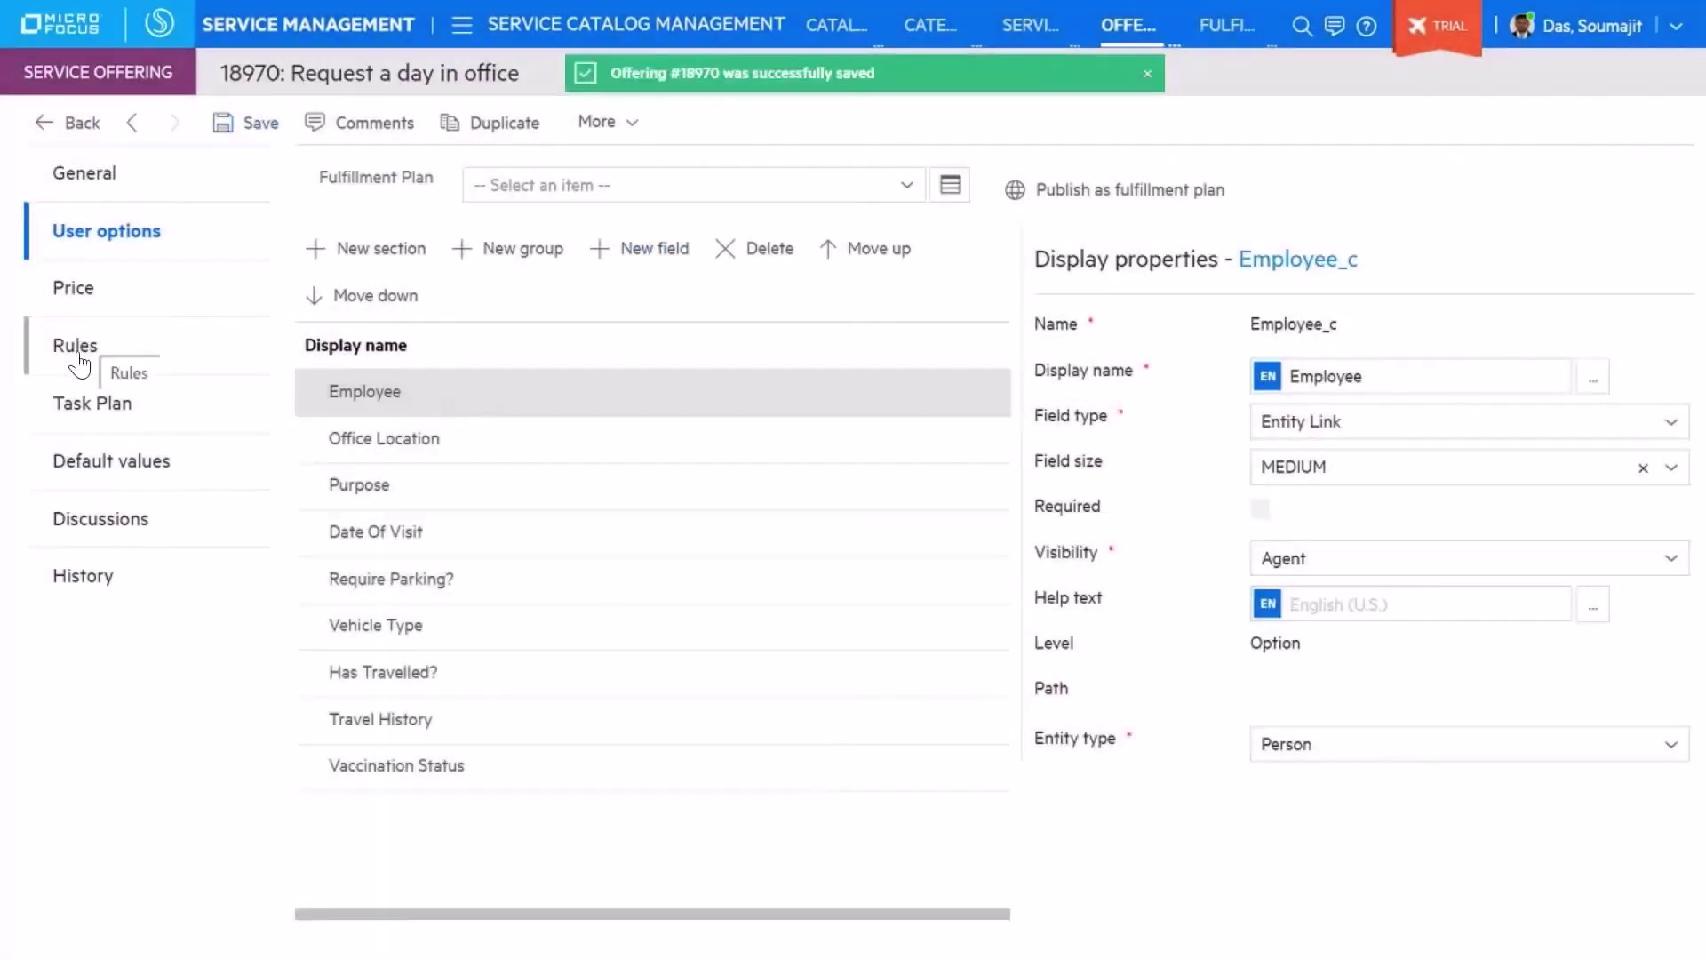
left_click(93, 402)
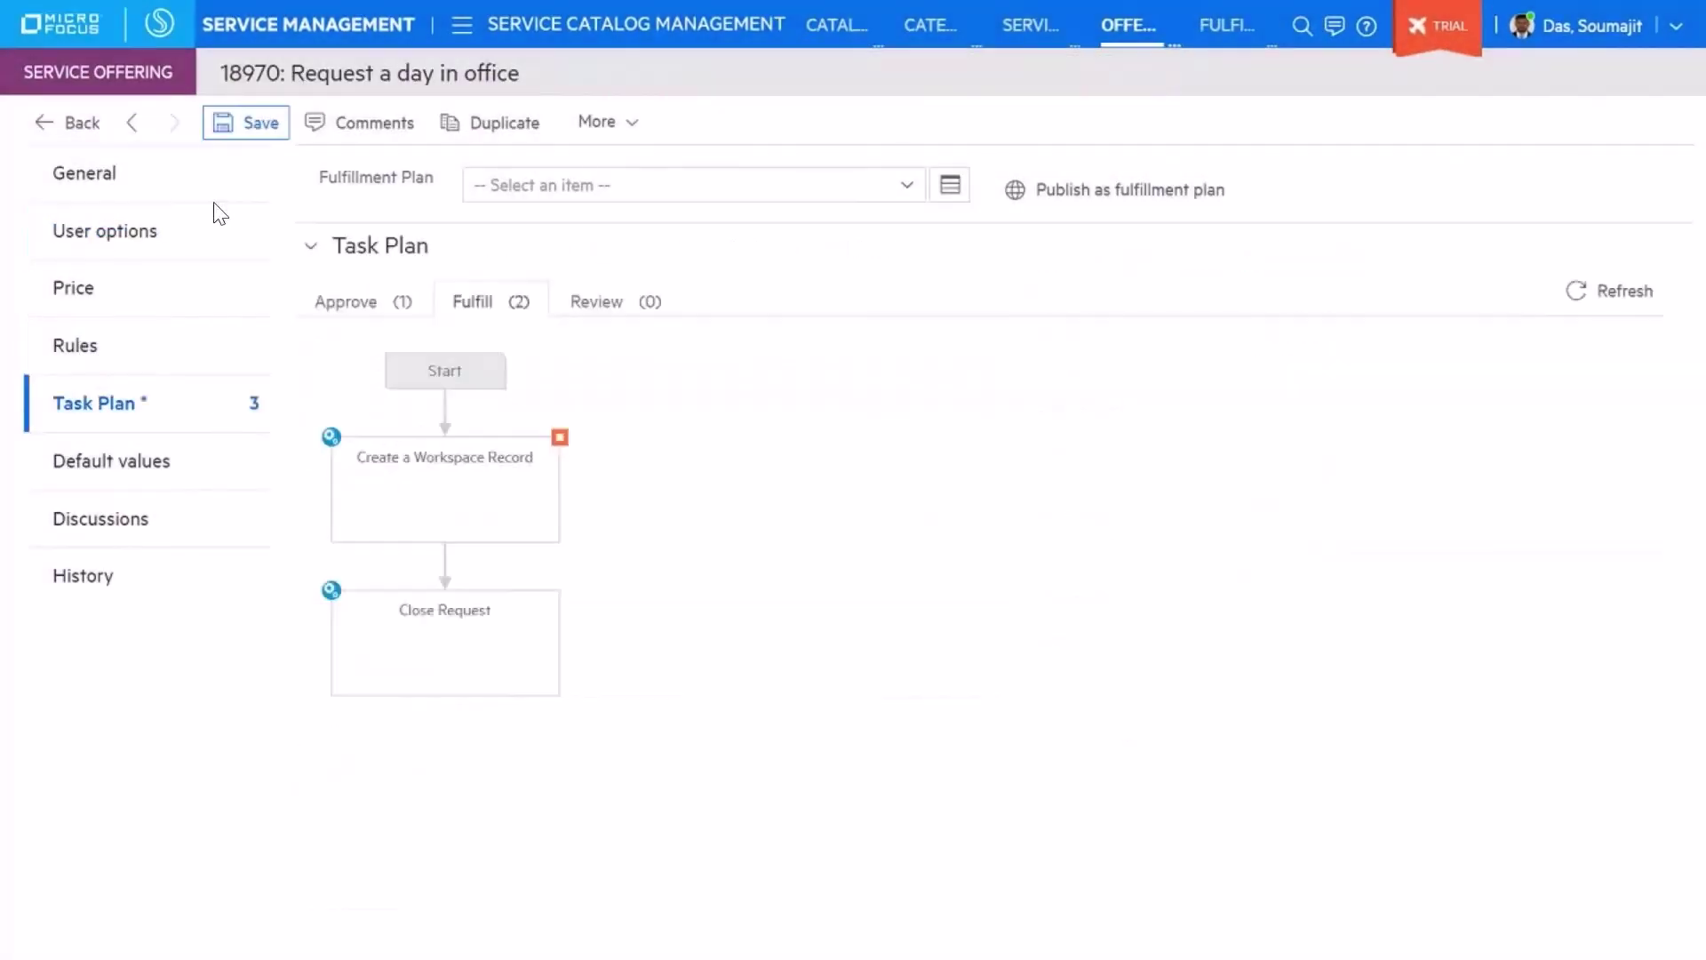
left_click(256, 122)
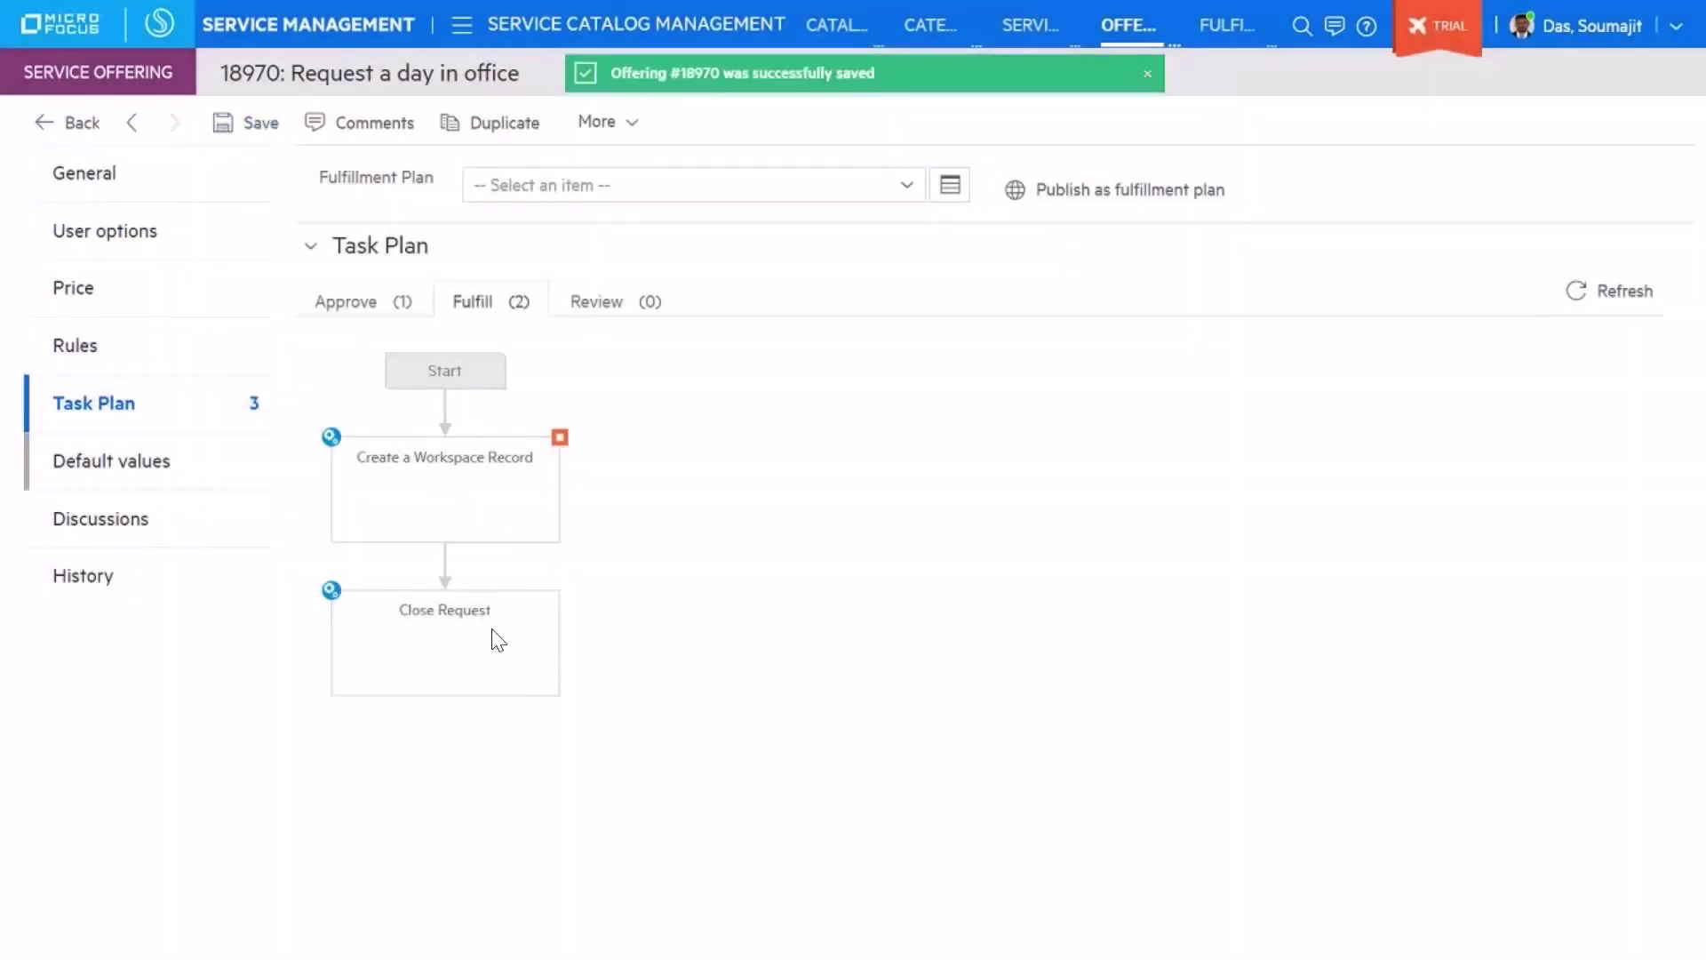